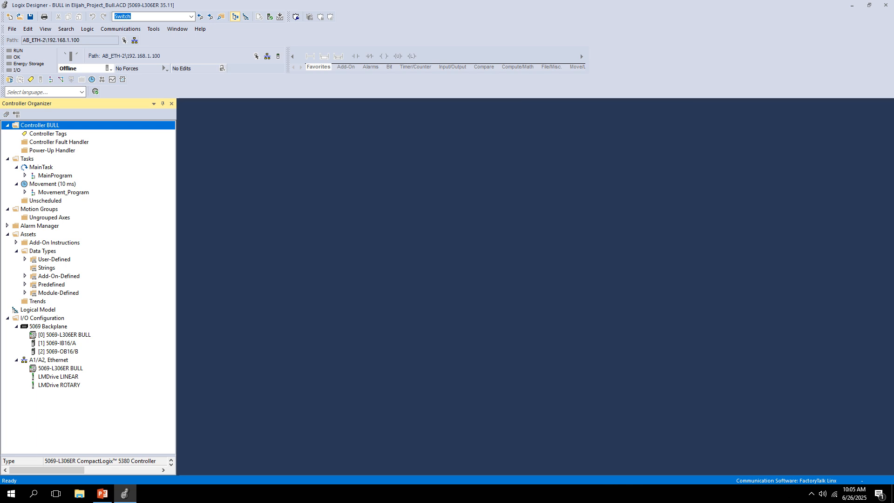
Check the controller's network path under AB_ETH-2 in Who Active and close the browser
mouse_move(59, 385)
left_click(278, 56)
left_click(586, 124)
left_click(120, 29)
left_click(140, 40)
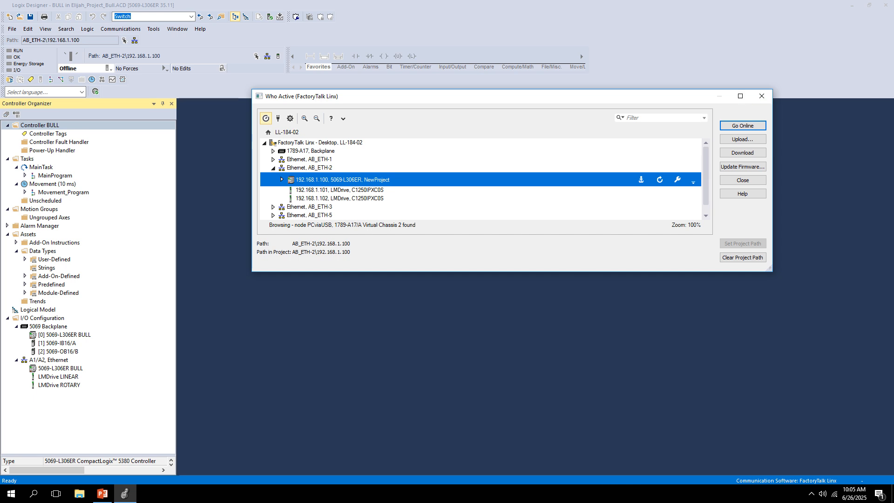
left_click(762, 96)
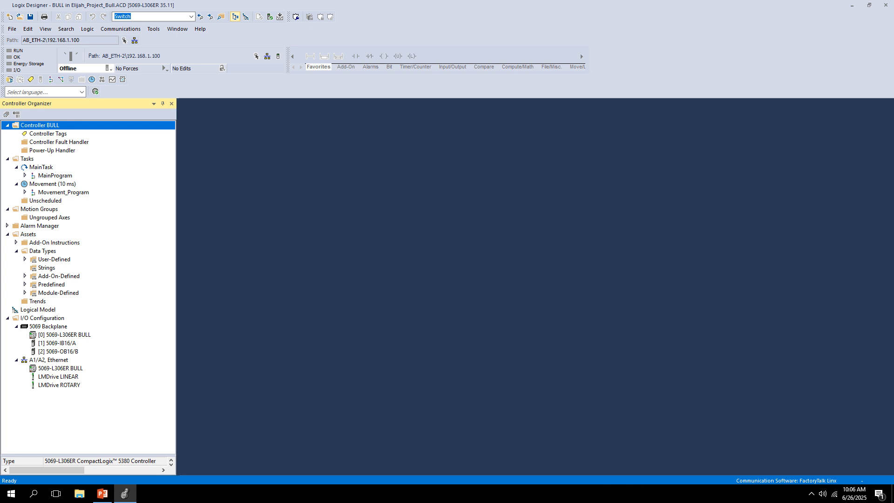
Open the controller tags and expand the Local:1:I input module down to the members of Pt00
double_click(48, 134)
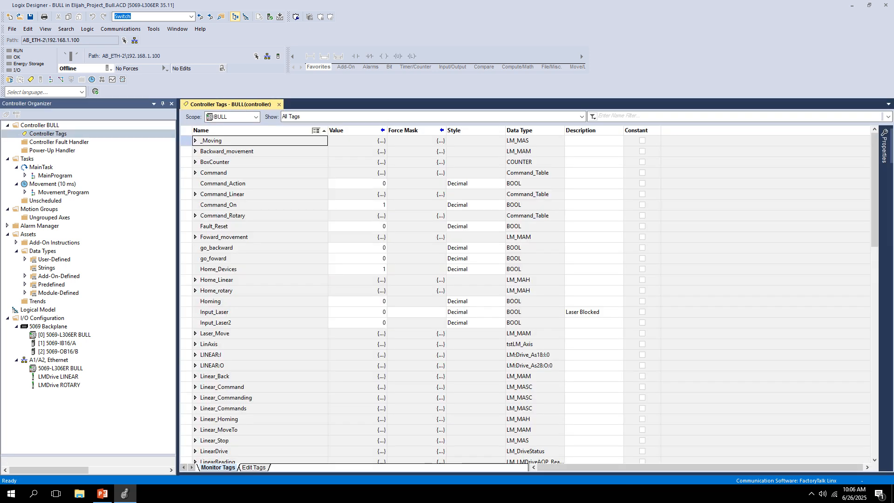
scroll(526, 298, "down", 10)
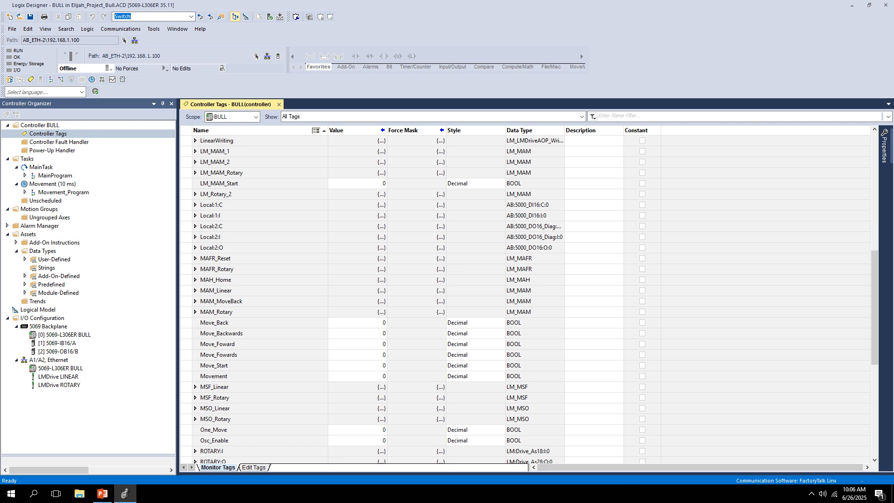
left_click(196, 216)
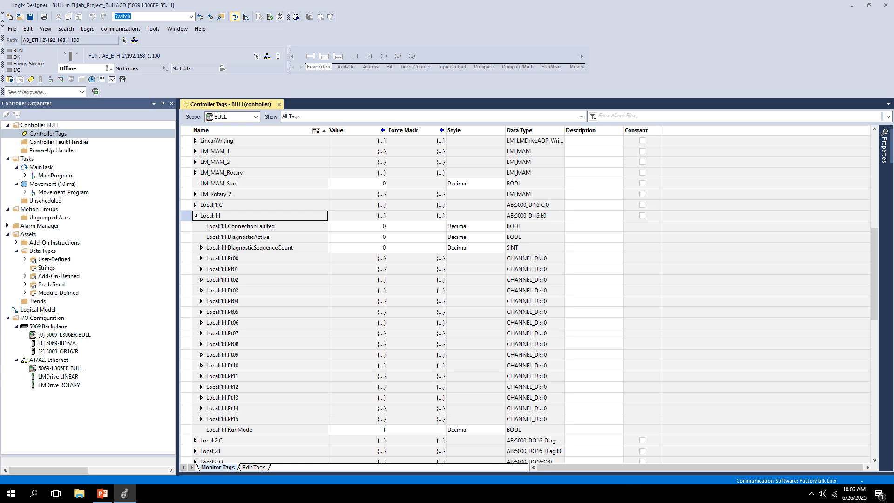
left_click(201, 258)
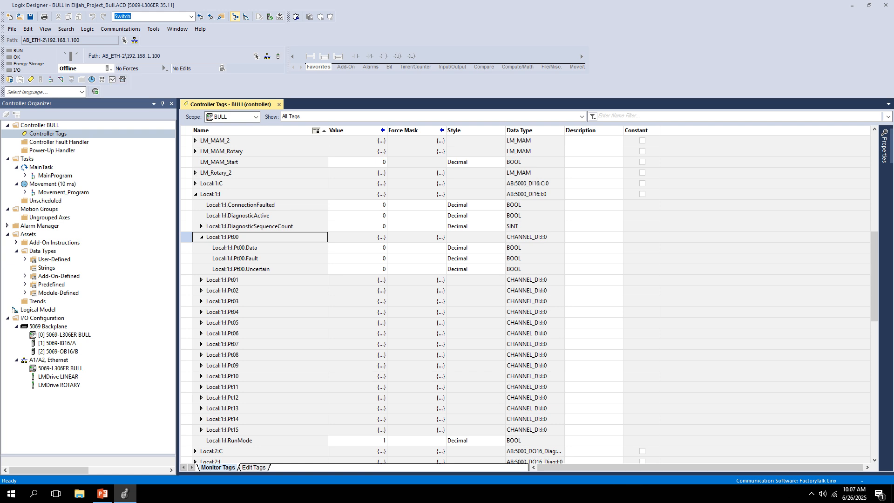
Go online with the controller and switch it to Run mode, confirming the mode change
left_click(111, 69)
left_click(125, 80)
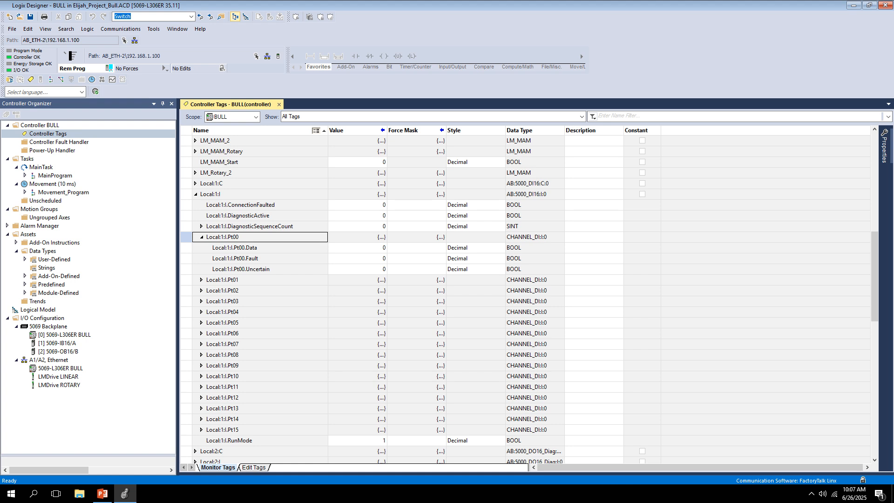
left_click(111, 68)
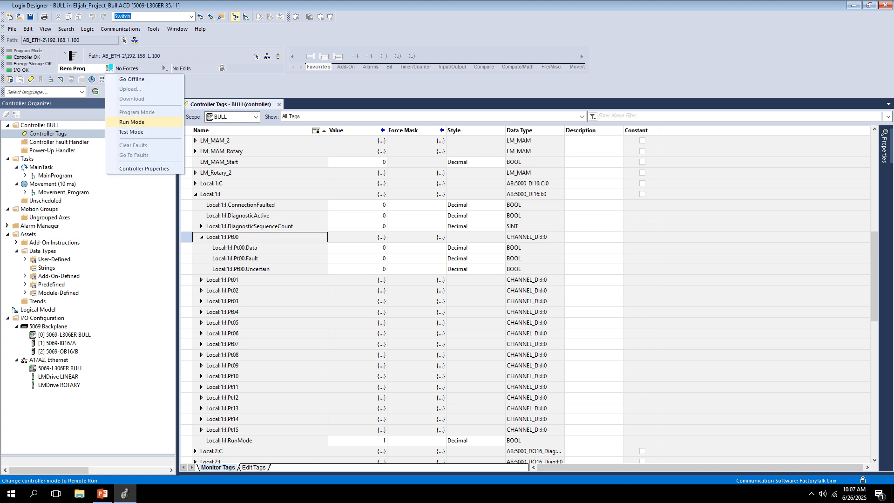
left_click(126, 122)
left_click(447, 266)
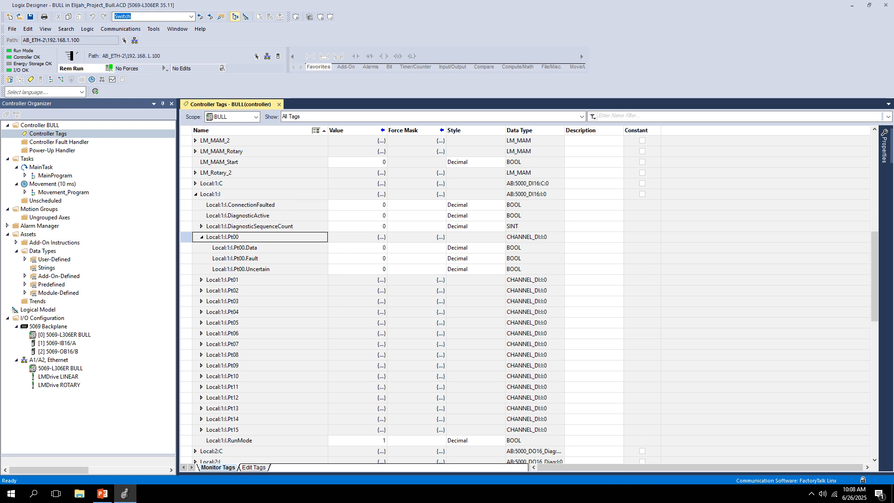
Collapse the Local:1:I input tags and return to the beginning of the controller tag list
key("Left")
key("Left")
key("Left")
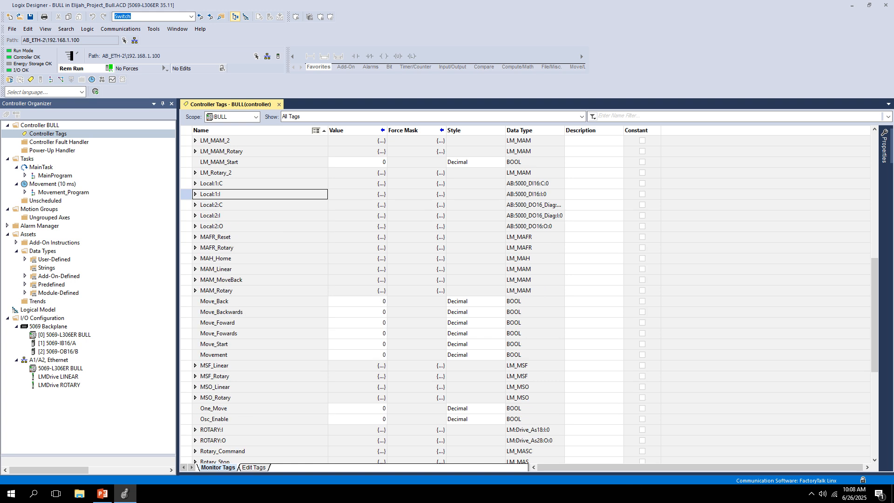
scroll(527, 298, "up", 2)
scroll(527, 298, "up", 8)
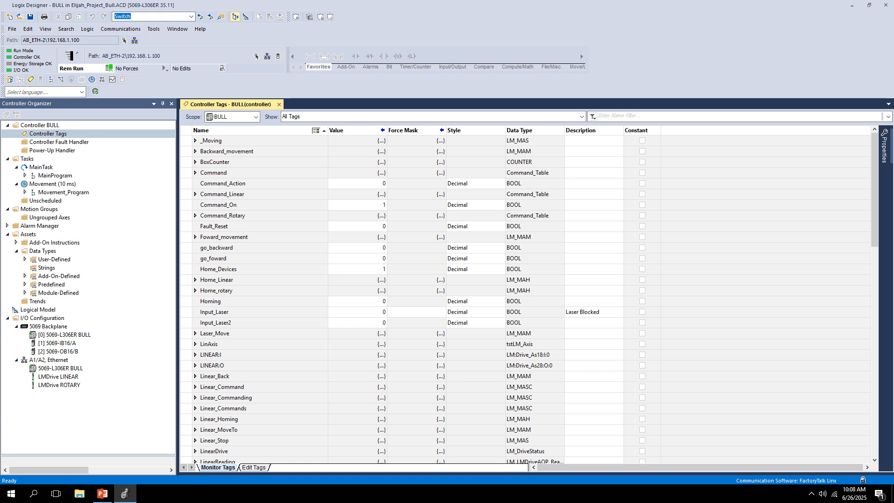
Expand the Add-On Instructions and browse the Desktop for importable L5X files, closing the import dialog without importing
left_click(16, 243)
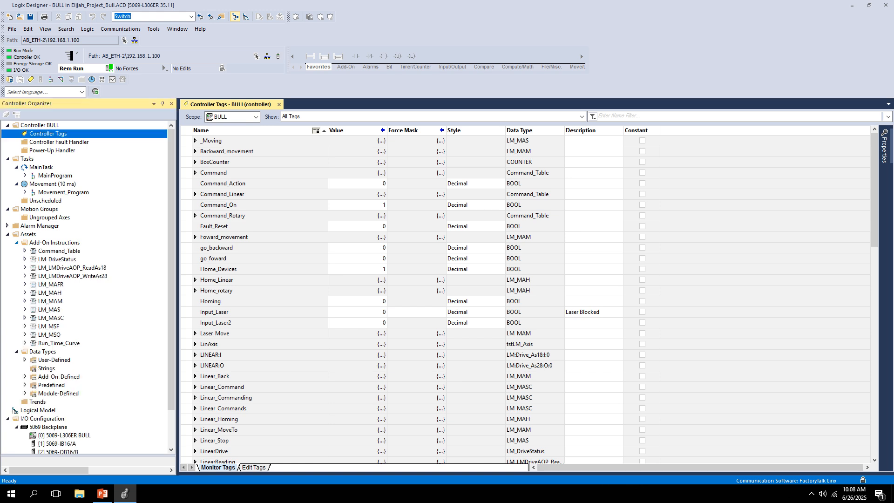
scroll(88, 280, "down", 2)
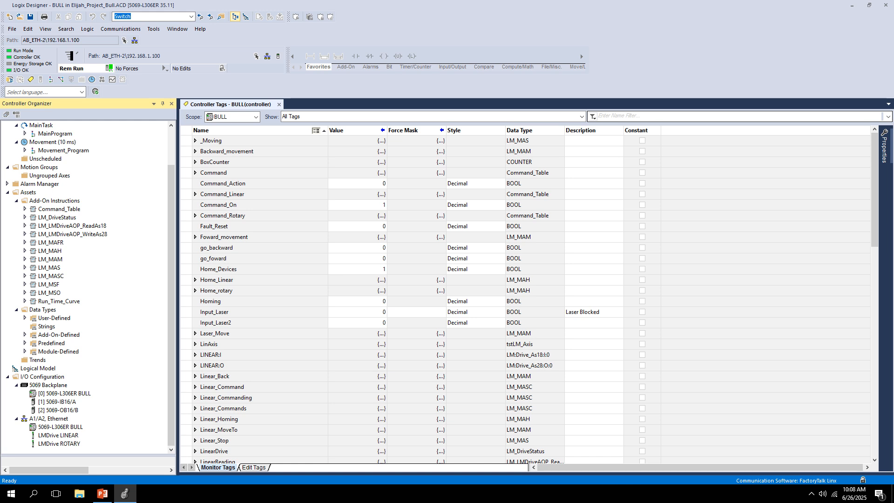
left_click(54, 200)
right_click(54, 201)
left_click(93, 218)
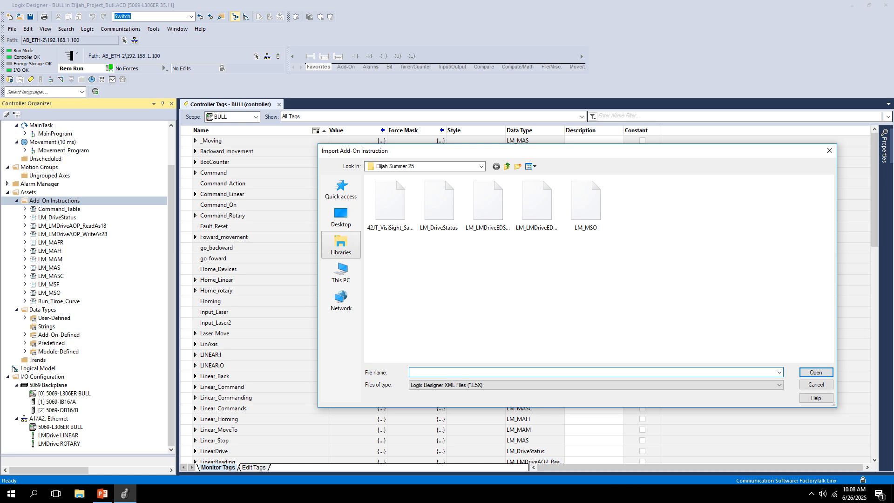
left_click(341, 216)
scroll(419, 252, "down", 3)
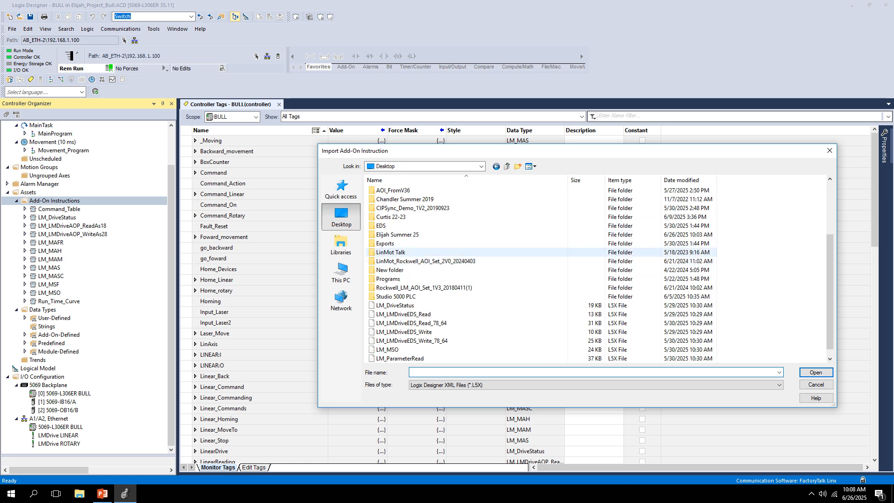
scroll(419, 305, "down", 1)
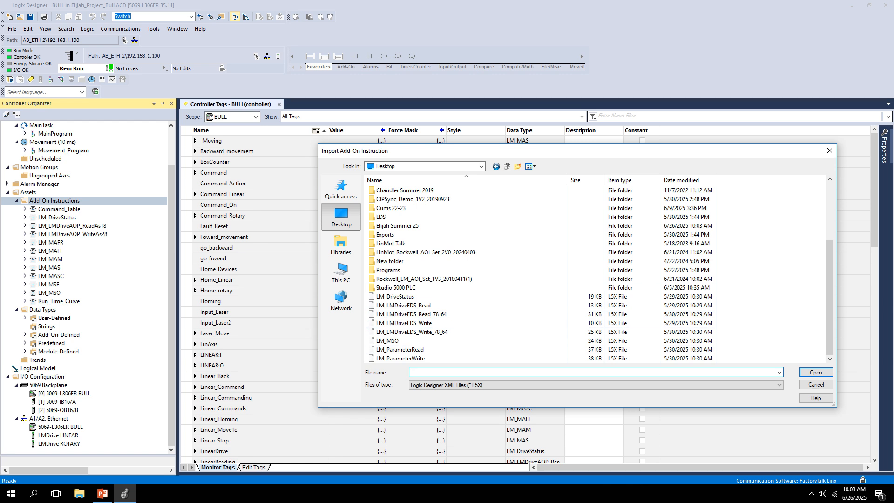
left_click(829, 151)
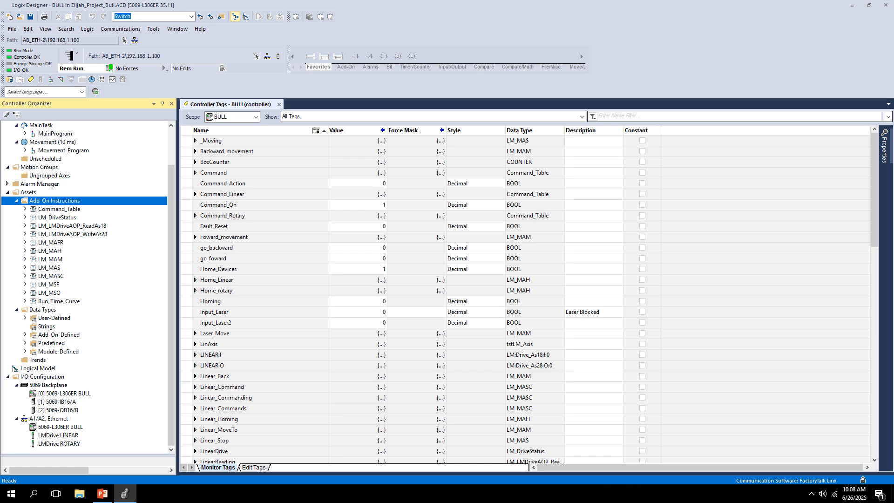
Select the LM_MASC add-on instruction and collapse the Add-On Instructions folder
left_click(51, 276)
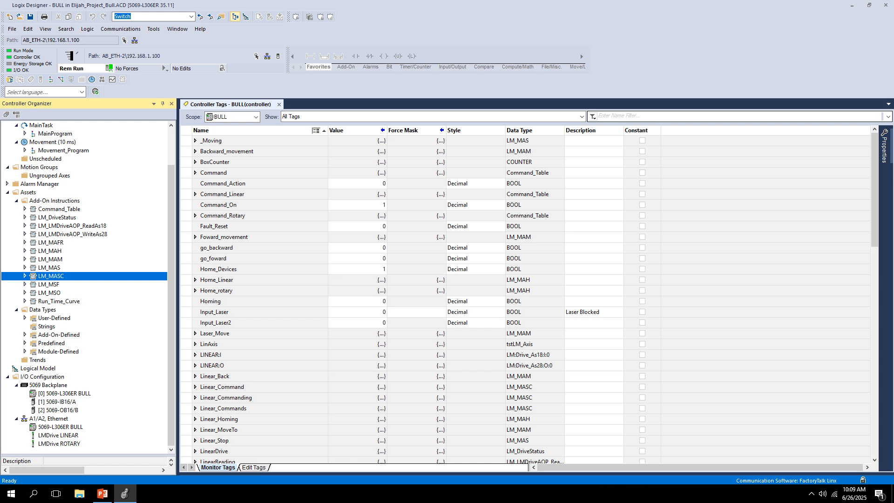
scroll(88, 287, "up", 2)
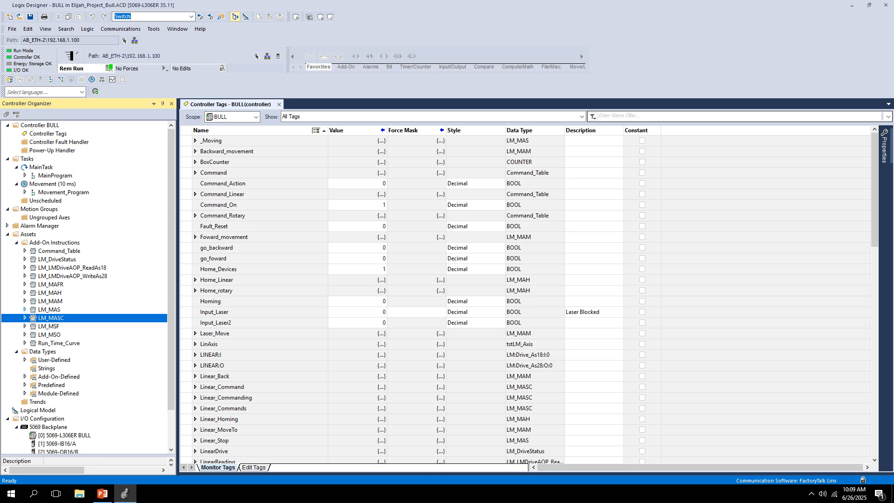
left_click(16, 243)
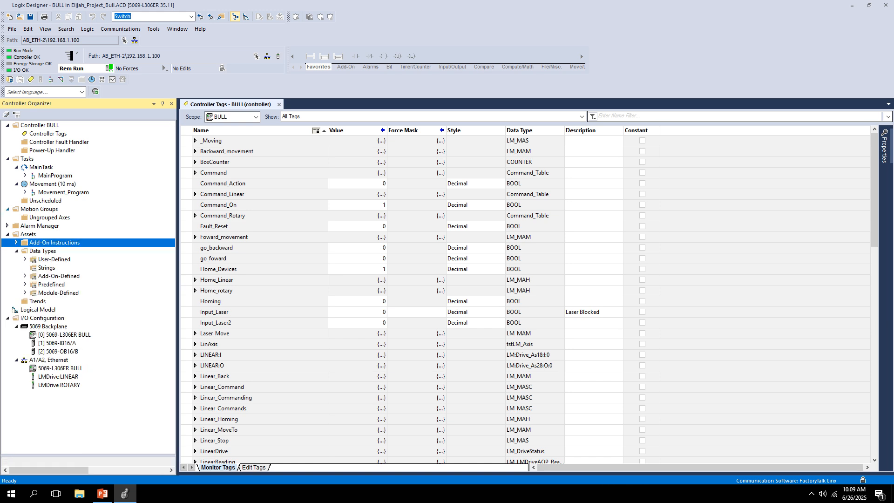
Open the MainRoutine of MainProgram and examine its drive status, switch on/off, homing, fault reset and subroutine rungs
left_click(25, 176)
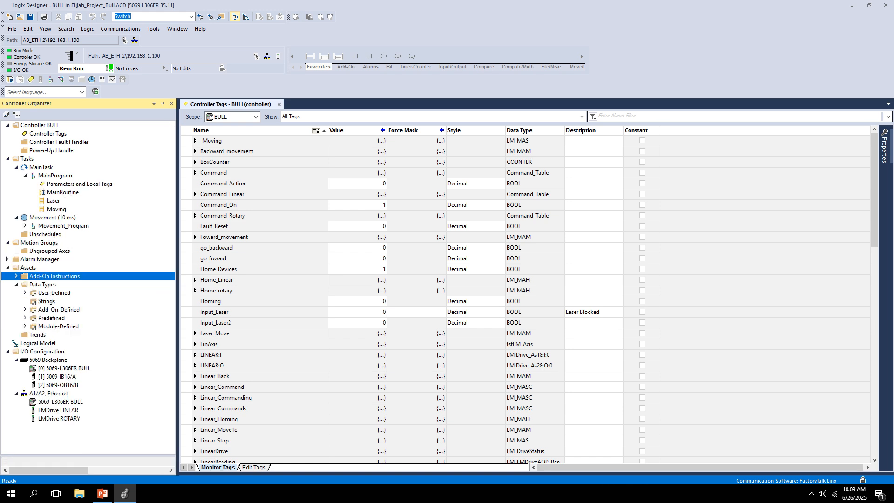
double_click(63, 192)
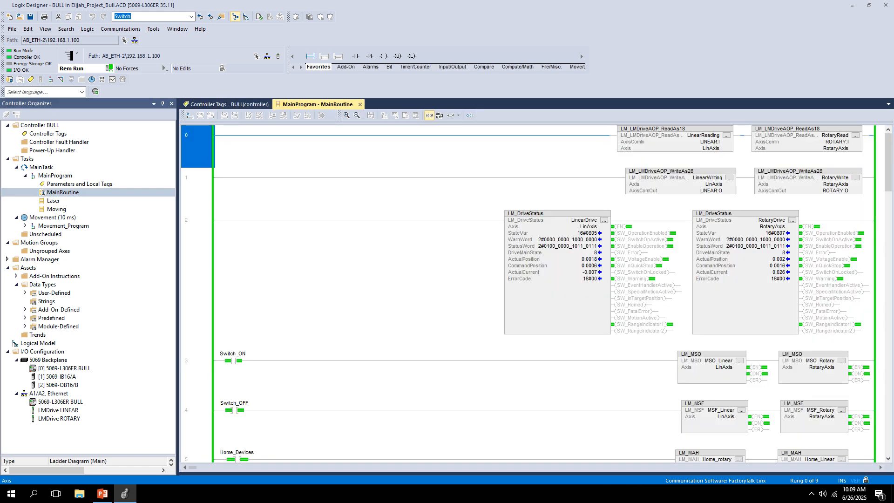
scroll(627, 147, "down", 1)
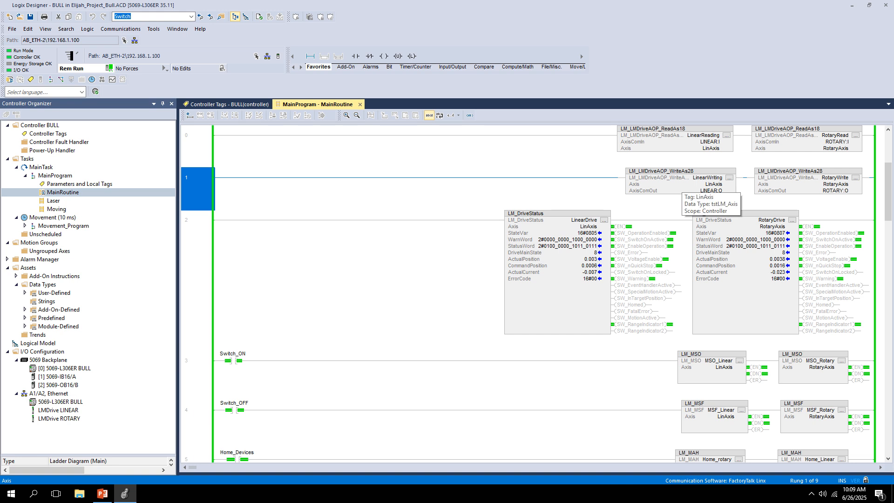
scroll(708, 196, "down", 1)
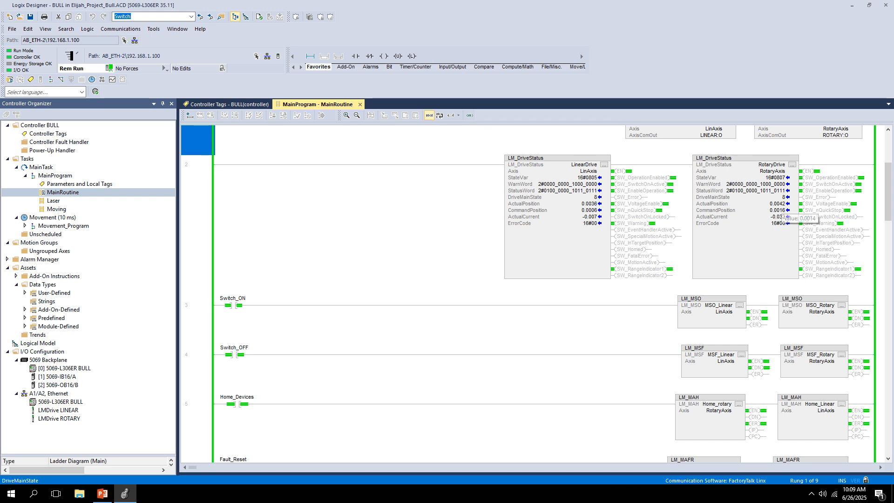
mouse_move(781, 211)
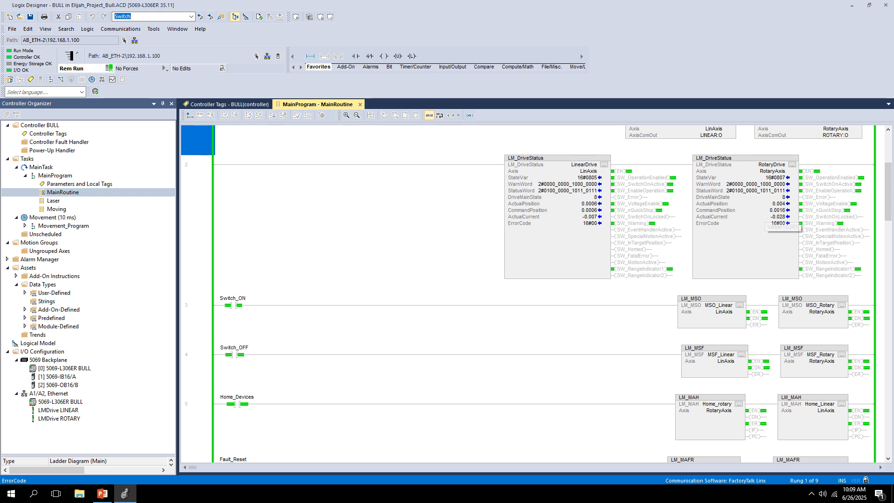
scroll(821, 217, "down", 5)
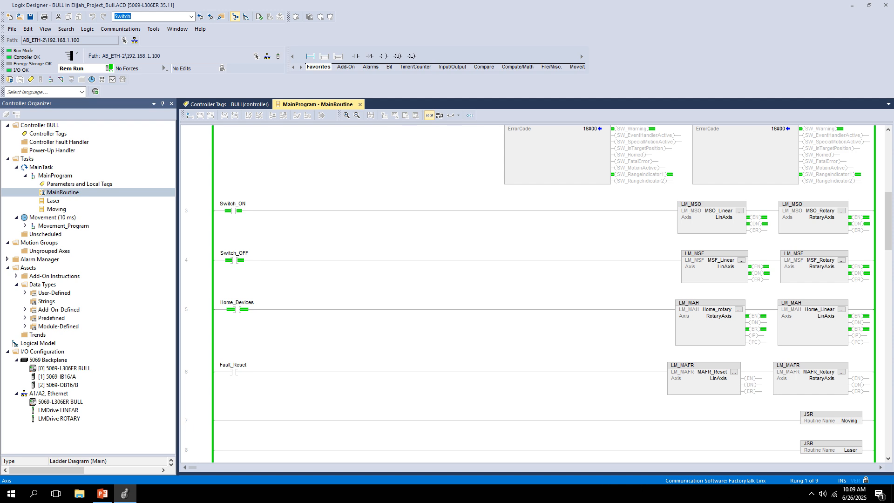
scroll(531, 294, "down", 1)
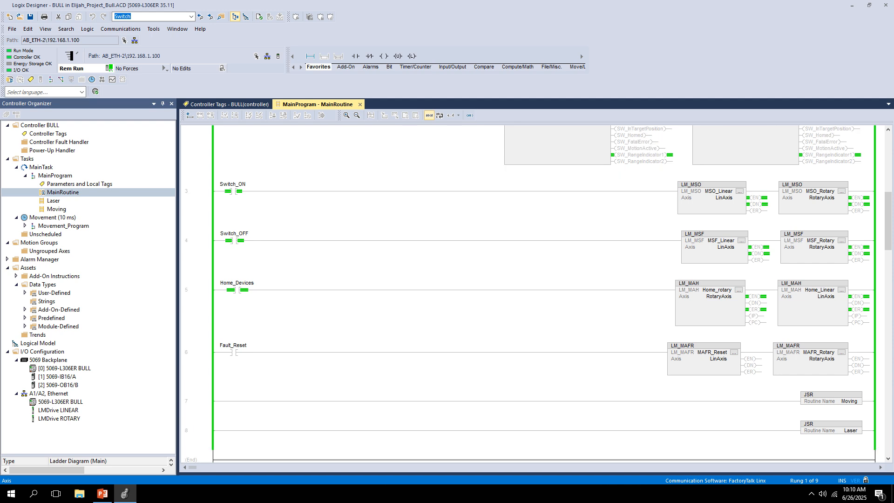
scroll(531, 293, "up", 2)
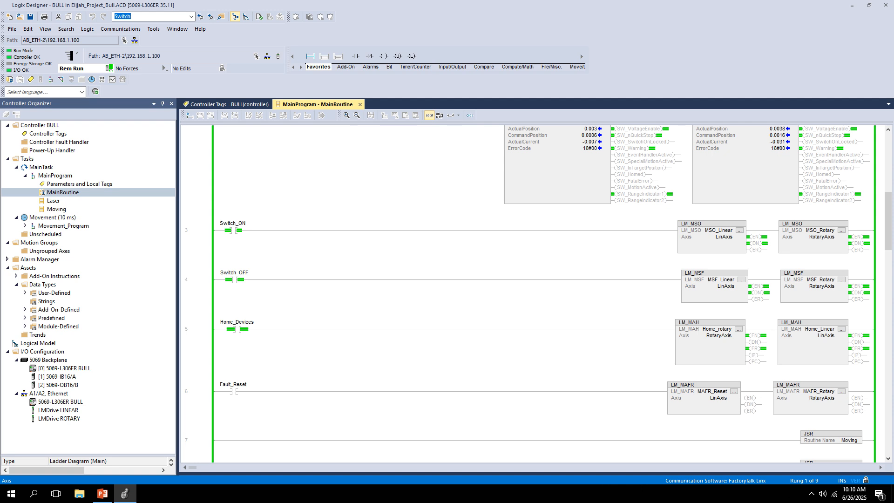
Open the Moving routine and examine its command table, time curve, stop, forward and backward movement rungs
double_click(56, 209)
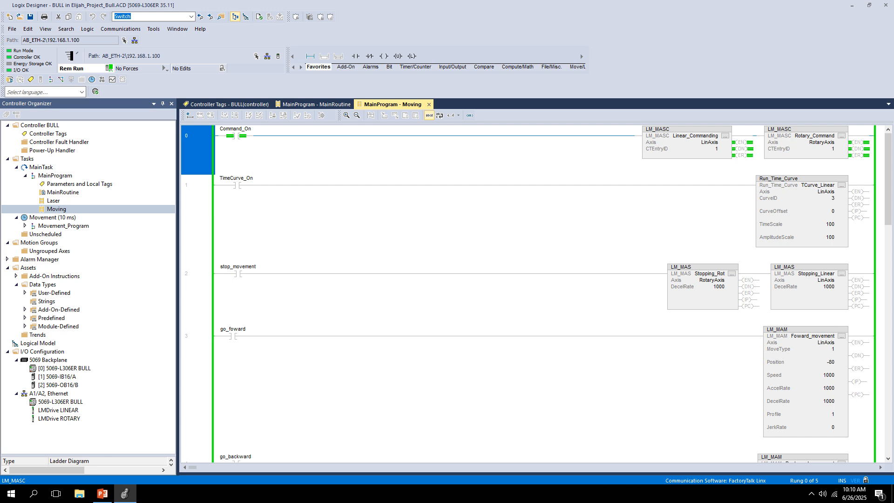
scroll(531, 293, "down", 1)
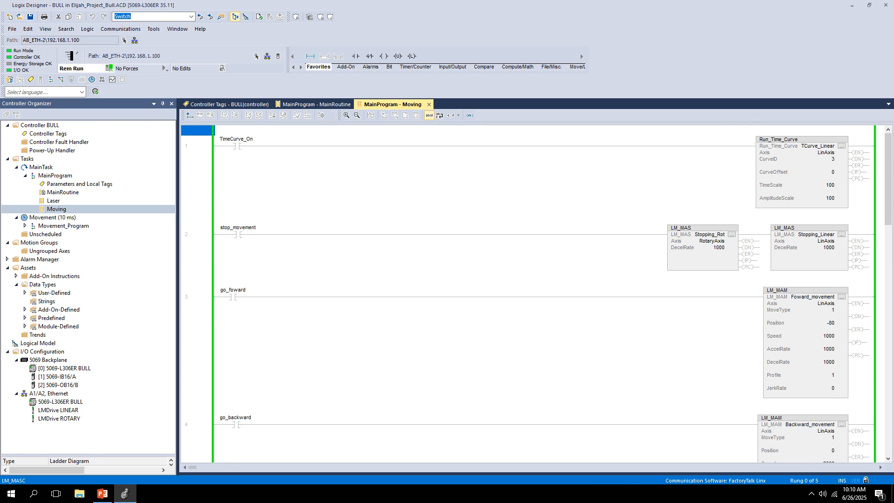
scroll(536, 293, "down", 1)
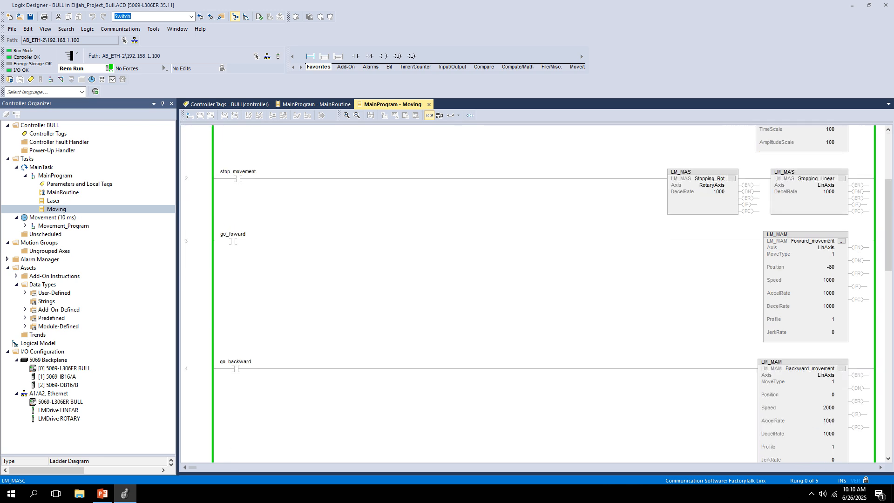
scroll(536, 293, "down", 1)
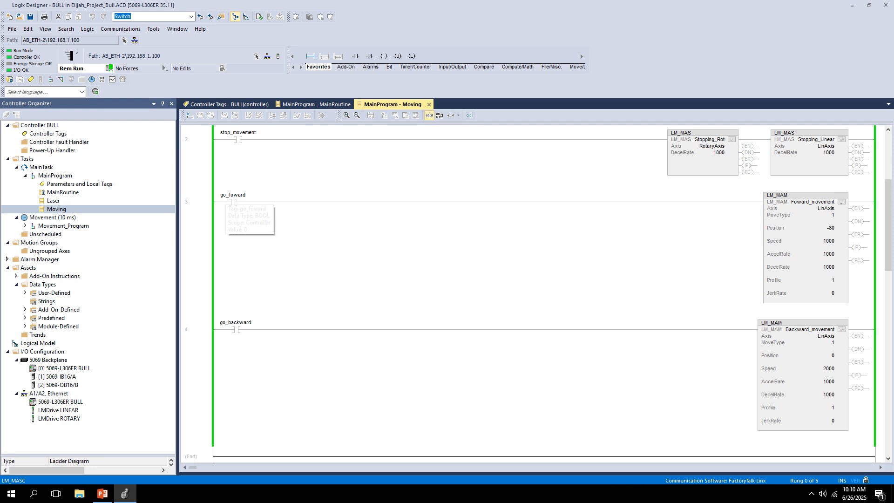
scroll(232, 205, "down", 1)
scroll(531, 293, "up", 4)
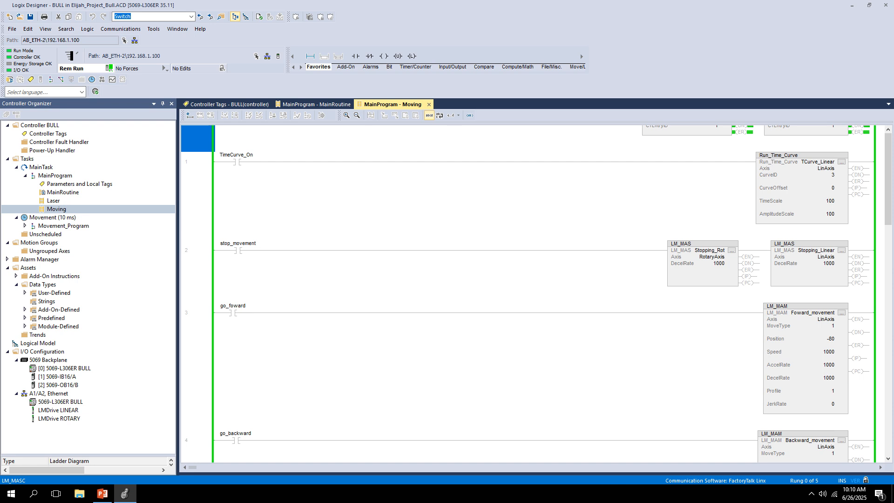
Open the Laser routine to view its Run_Time_Curve rung, and return to the controller tags
left_click(53, 201)
double_click(53, 200)
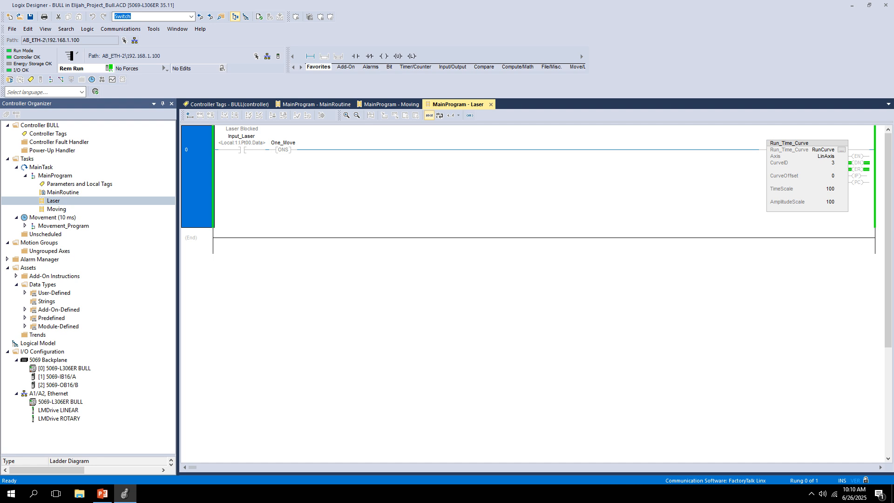
double_click(48, 133)
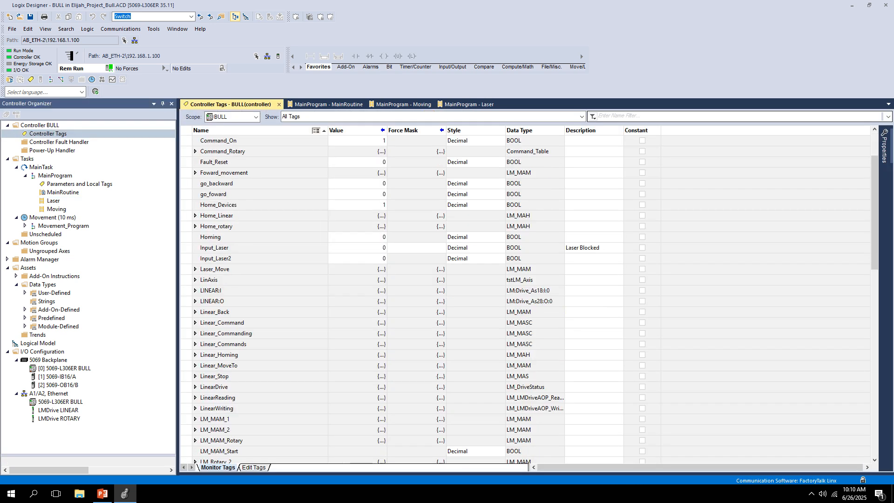
Check the Input_Laser alias in the tag definitions and expand the Local:1:I input module tags down to Pt00
left_click(229, 247)
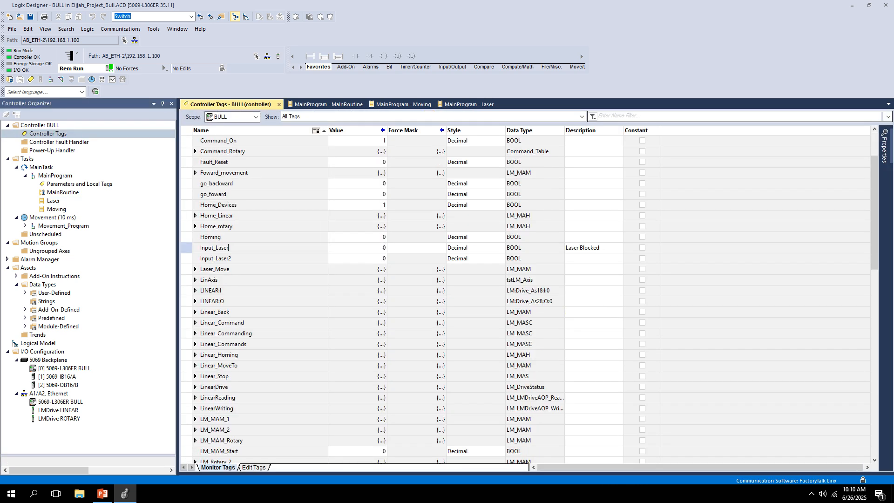
scroll(215, 248, "down", 9)
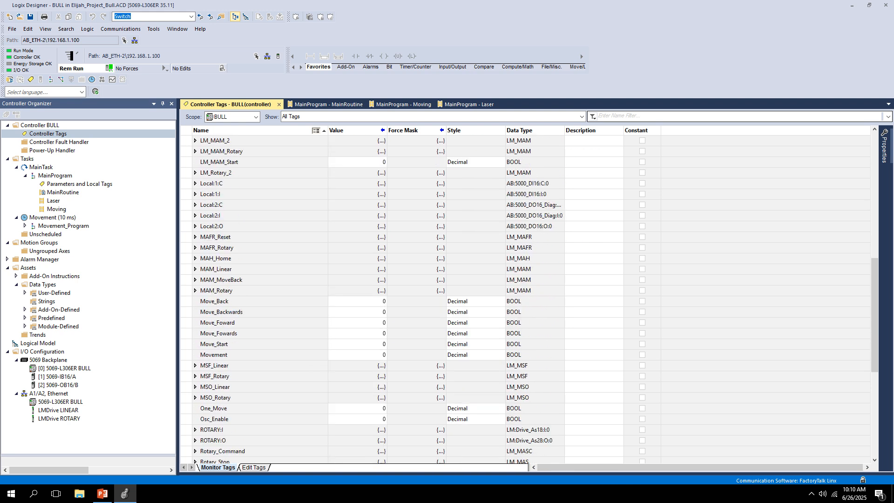
left_click(253, 467)
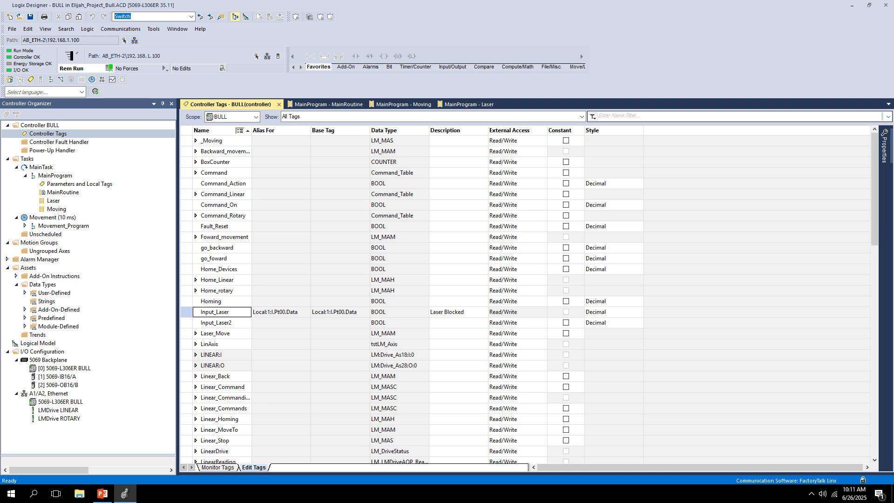
scroll(526, 298, "down", 7)
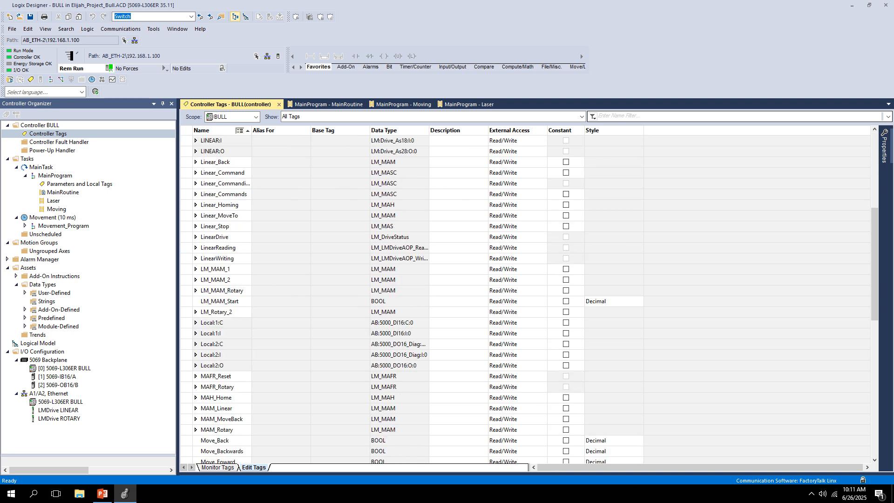
scroll(219, 229, "down", 4)
left_click(195, 226)
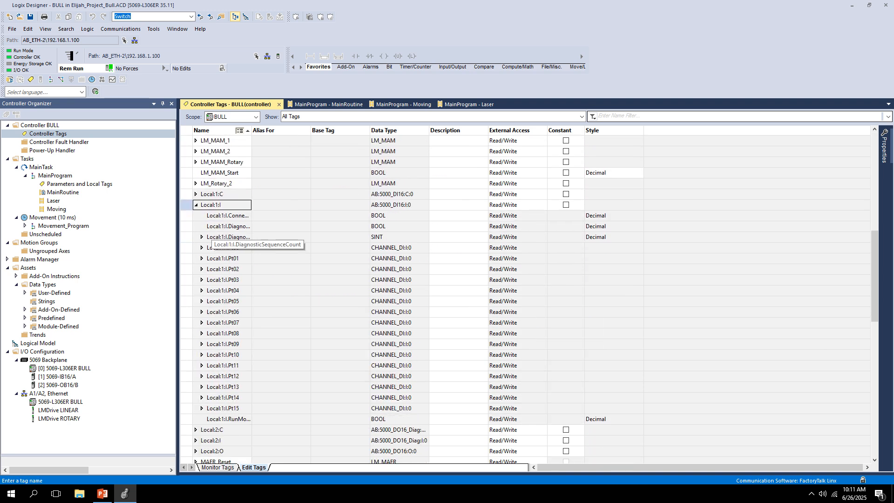
left_click(201, 248)
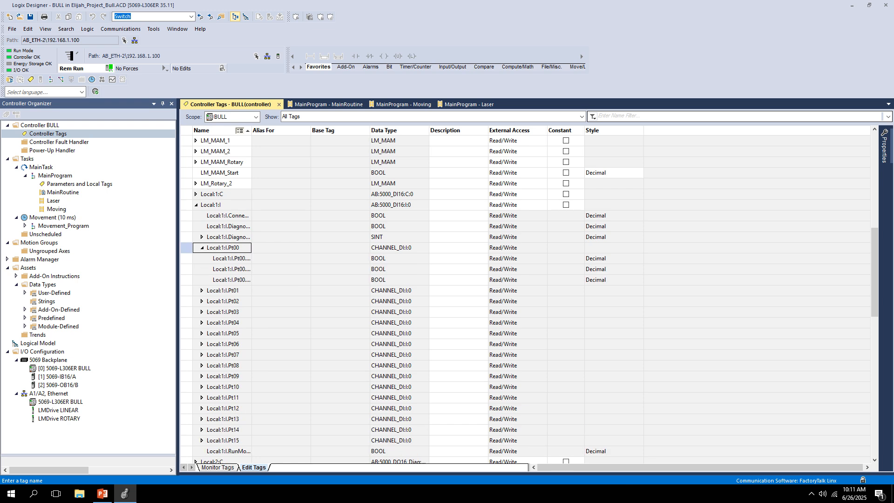
scroll(526, 298, "up", 10)
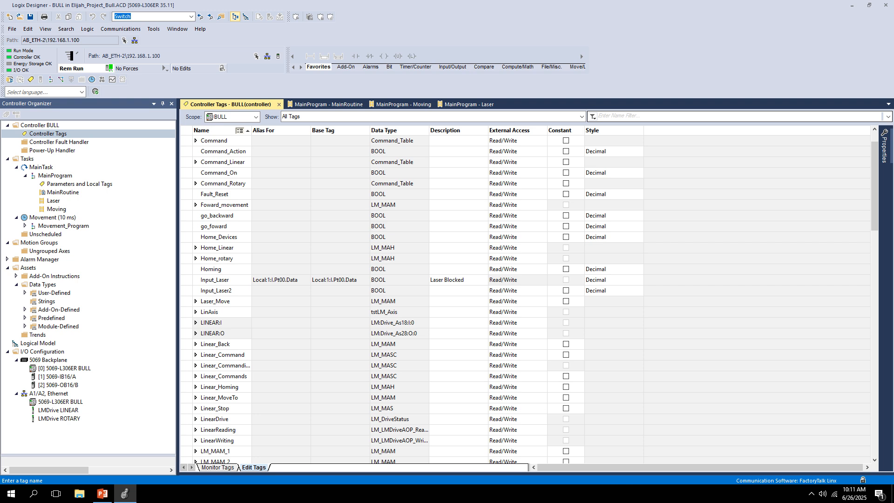
Examine the Laser routine's Input_Laser contact, One_Move one-shot and Run_Time_Curve instruction, and expand the Add-On Instructions folder
left_click(469, 105)
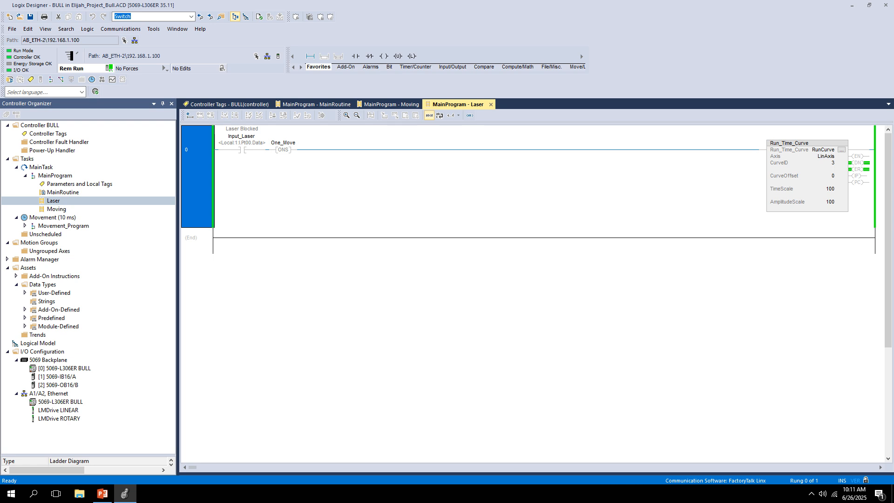
left_click(17, 276)
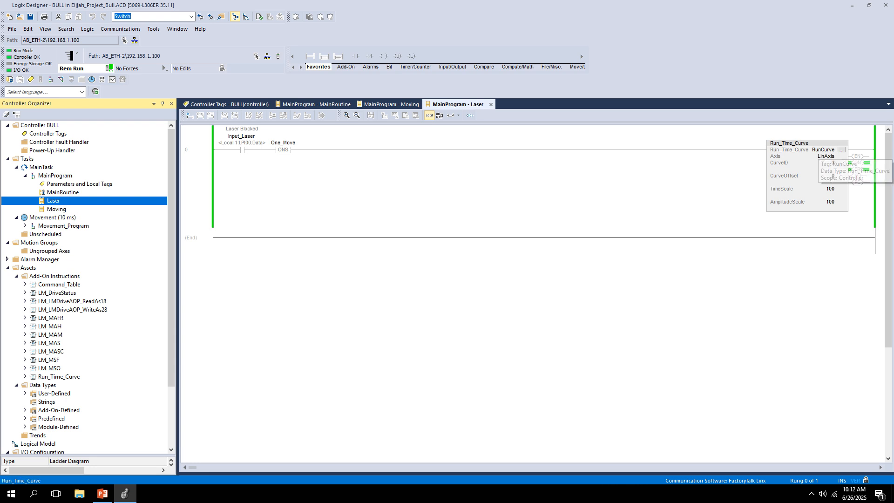
left_click(823, 150)
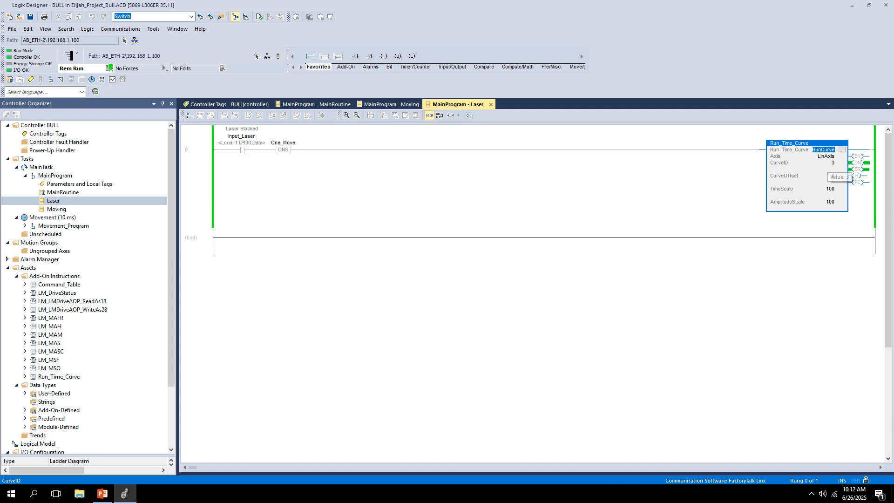
left_click(818, 157)
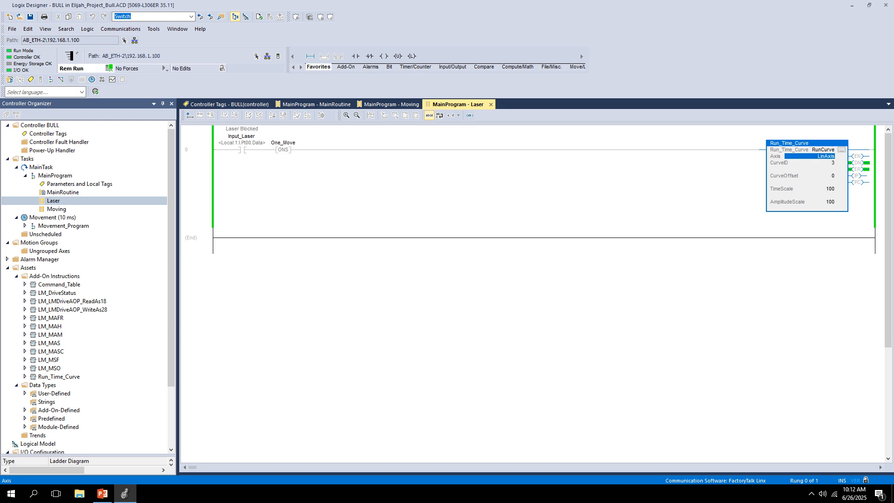
scroll(84, 279, "down", 3)
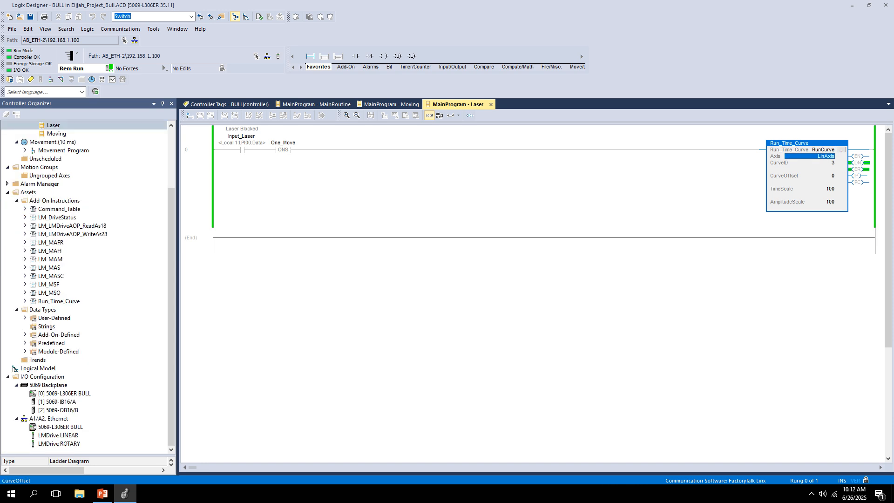
scroll(84, 279, "up", 3)
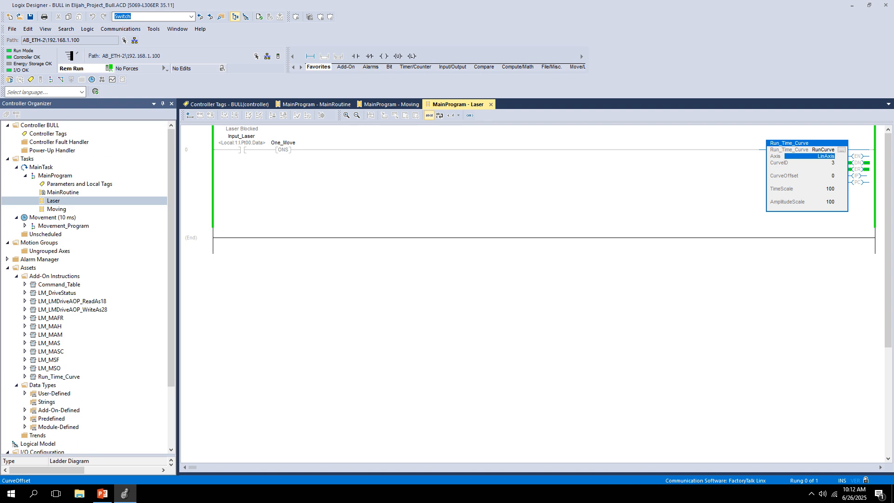
double_click(63, 192)
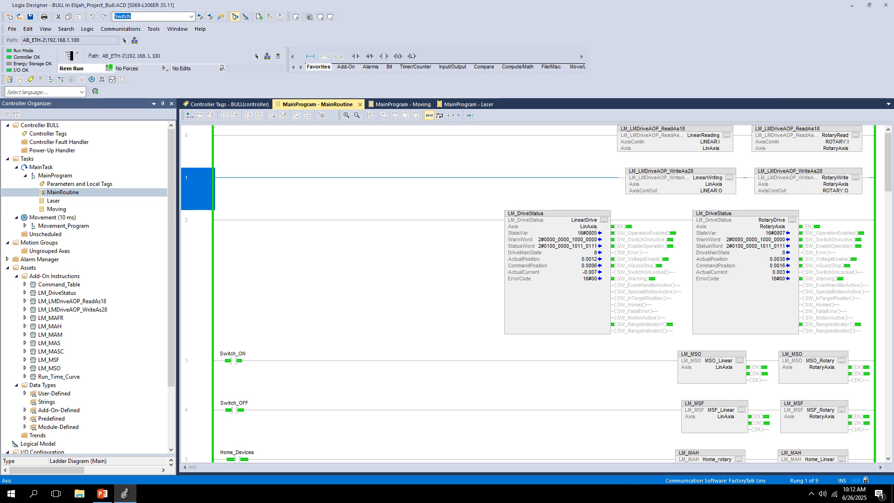
double_click(53, 200)
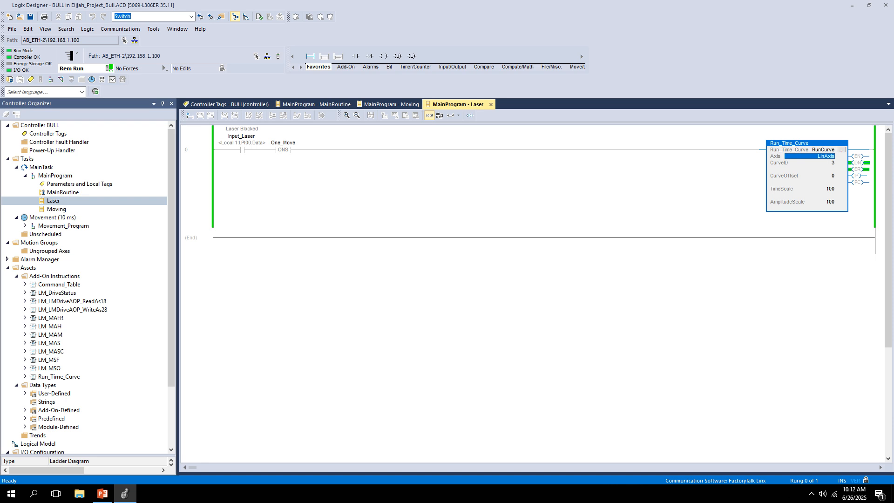
key("Left")
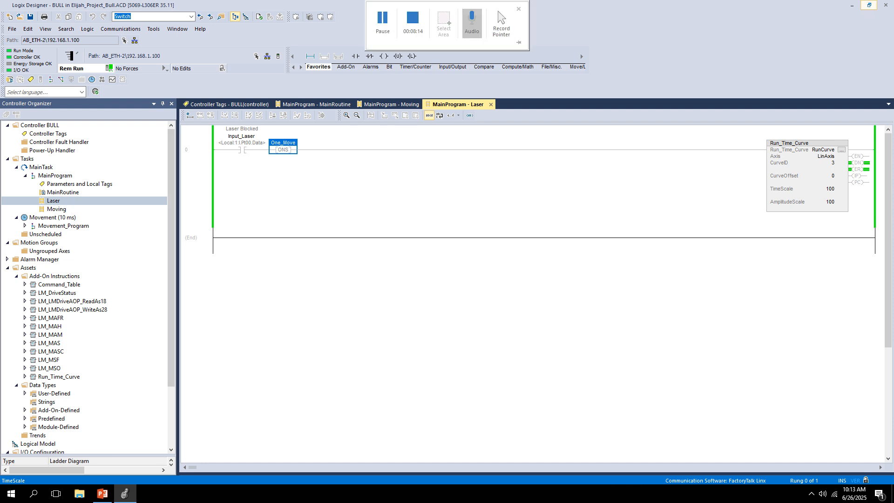
Restore the Logix Designer window, place it on the right half of the desktop, and launch LinMot-Talk 6.12
left_click(869, 5)
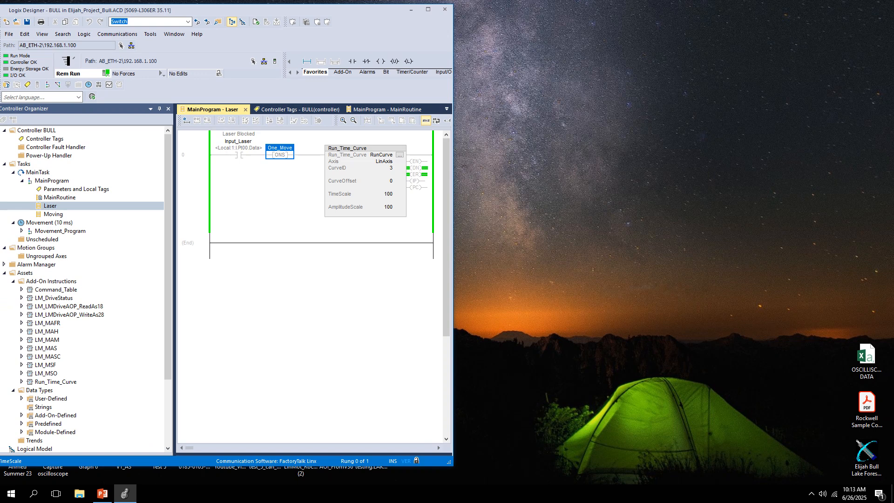
left_click_drag(368, 9, 811, 14)
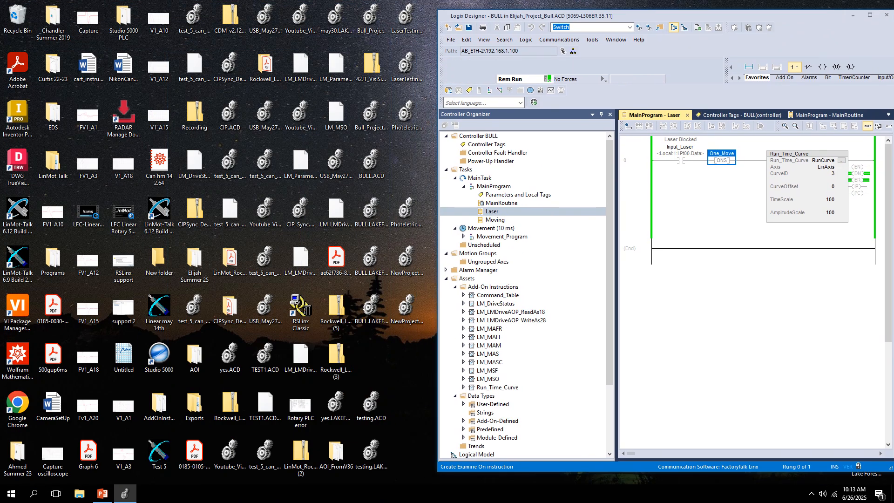
left_click(159, 212)
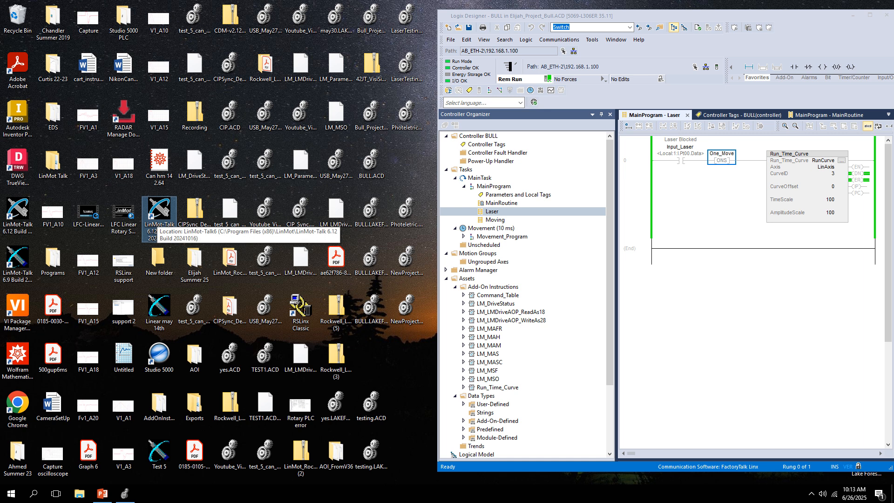
double_click(159, 212)
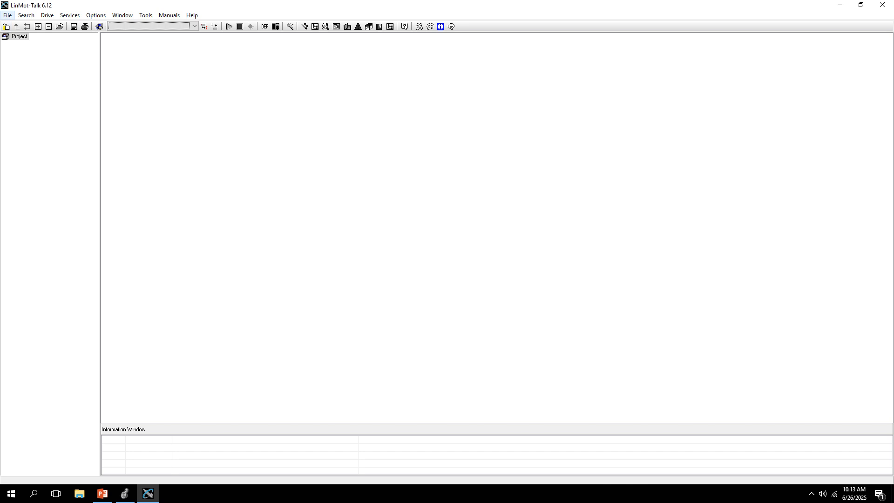
Open the Magnetic Coil Settings login workspace and accept the login to connect to the linear and rotary drives
left_click(7, 15)
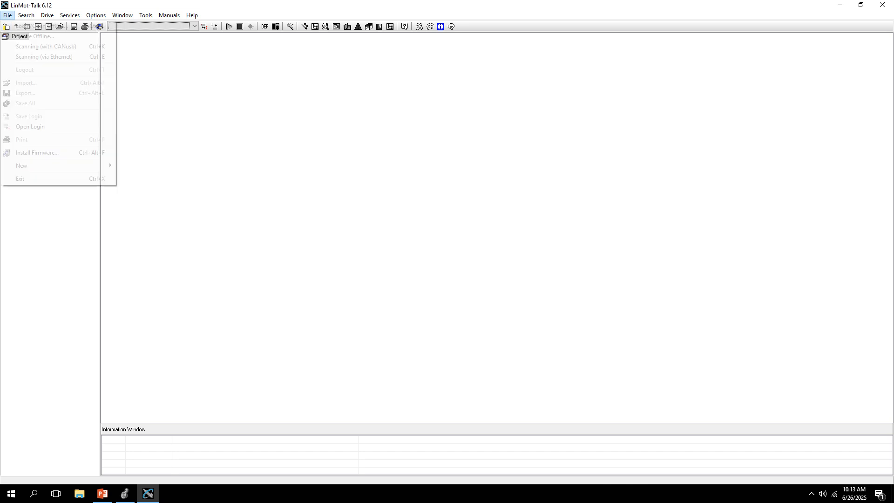
left_click(30, 126)
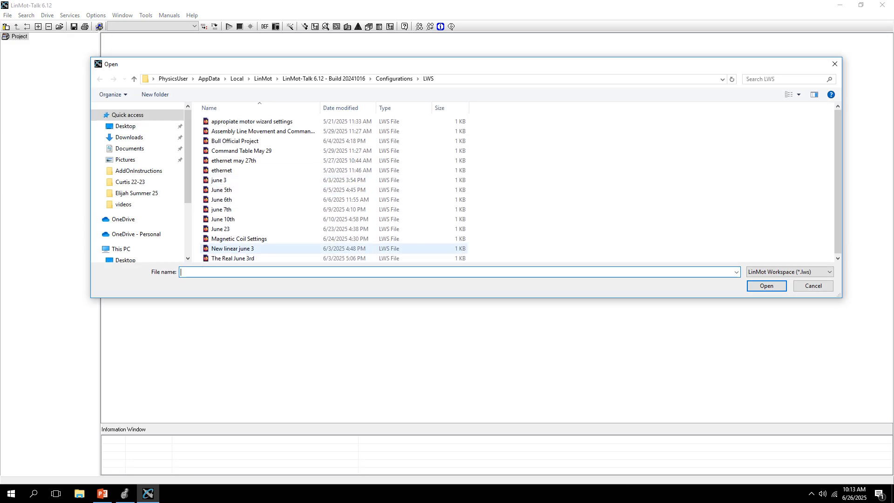
left_click(239, 238)
key("Return")
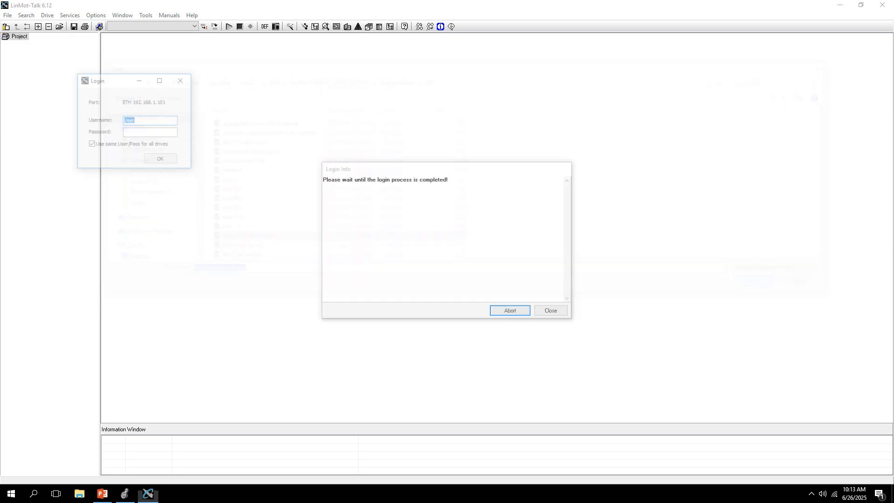
key("Return")
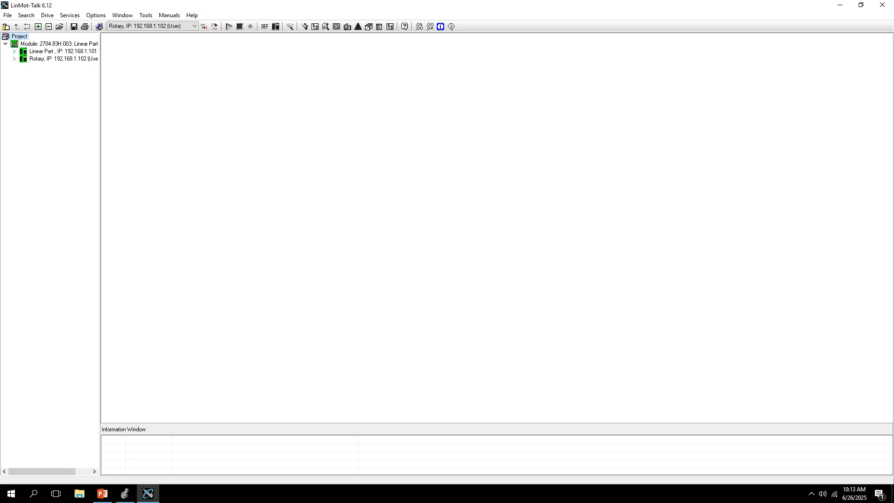
Open the control panel of the Linear Part drive and arrange the LinMot-Talk window beside Logix Designer
left_click(14, 51)
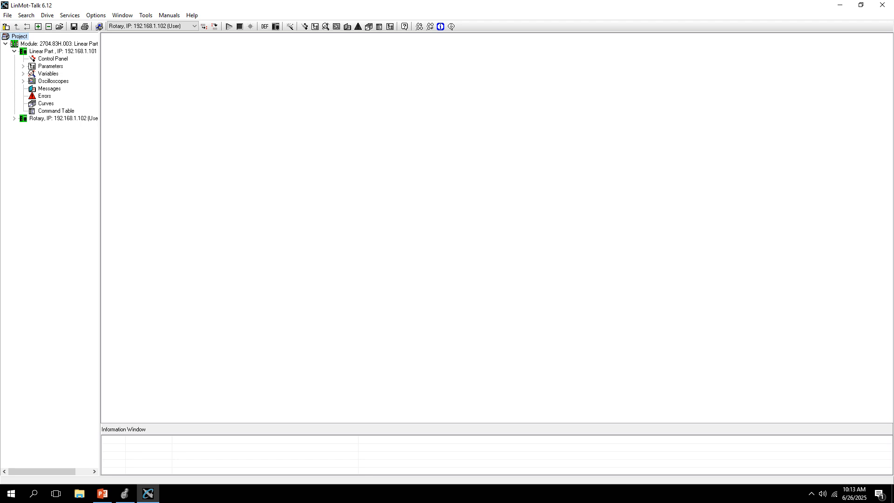
double_click(52, 59)
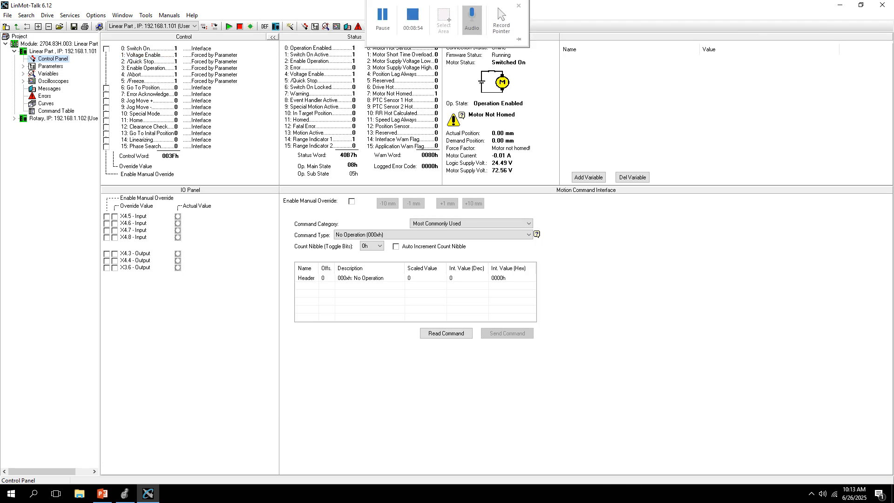
key("super+Down")
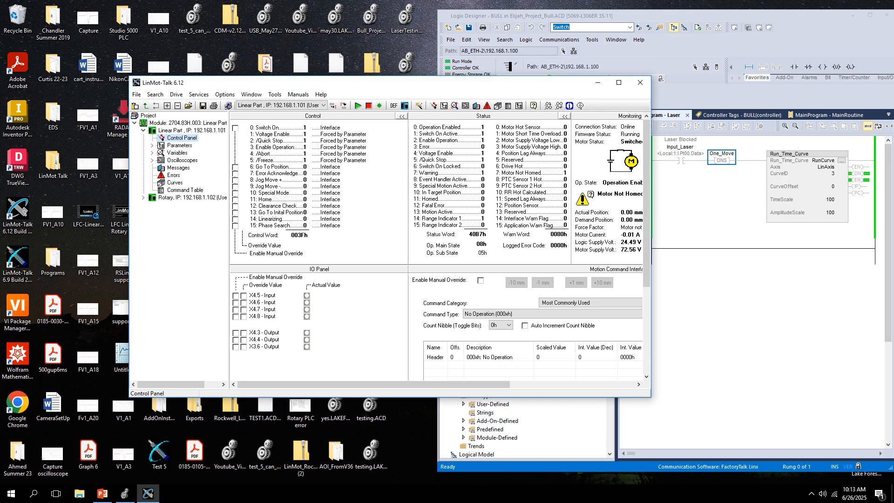
left_click_drag(326, 83, 206, 9)
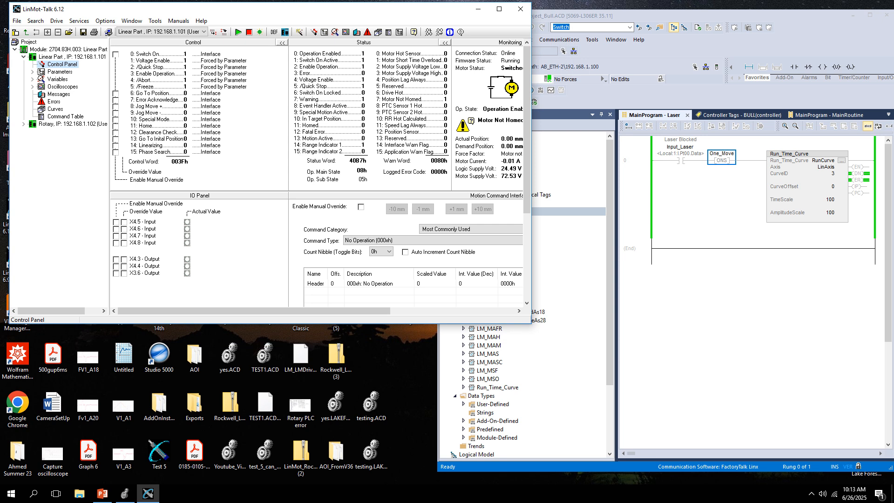
left_click_drag(530, 323, 422, 451)
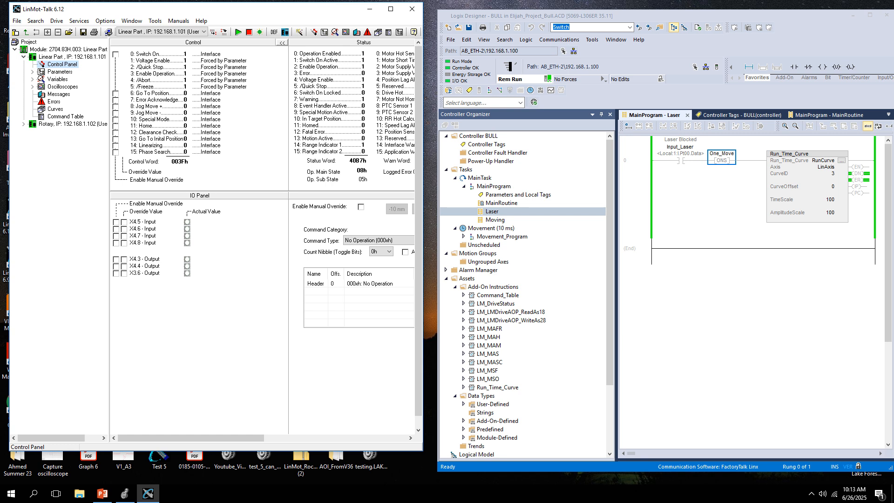
Open the MainRoutine in Logix Designer, show the linear drive's monitoring values alongside, and toggle the Switch_OFF bit off and back on
double_click(502, 203)
scroll(747, 292, "down", 8)
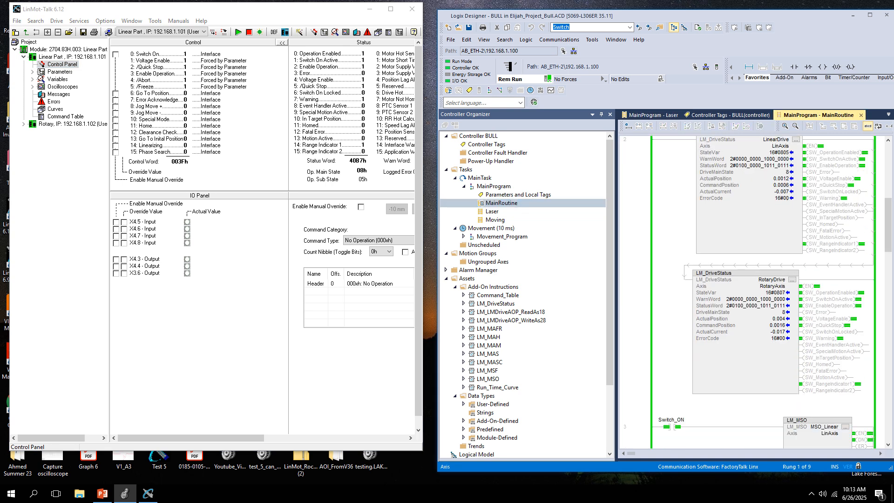
scroll(748, 292, "down", 6)
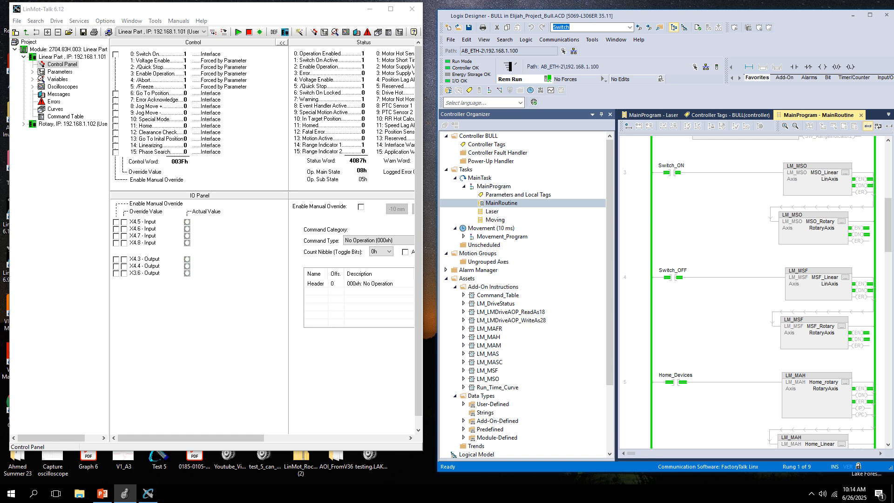
left_click_drag(191, 438, 291, 438)
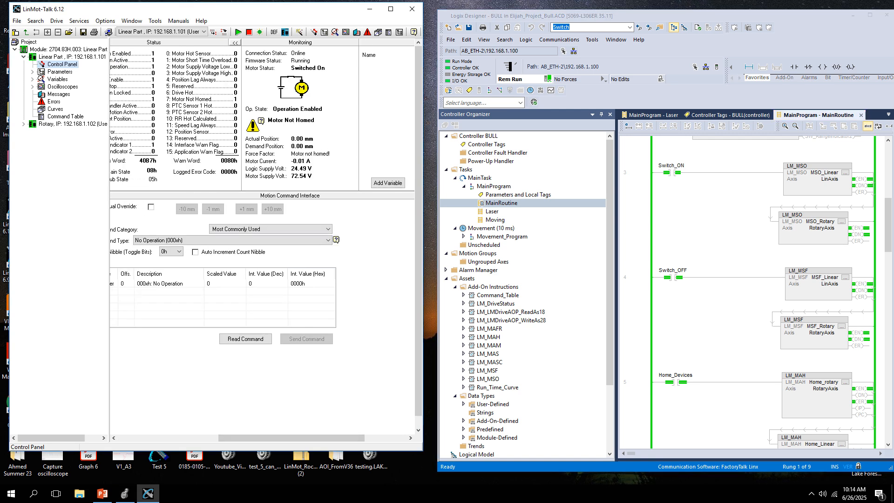
right_click(673, 277)
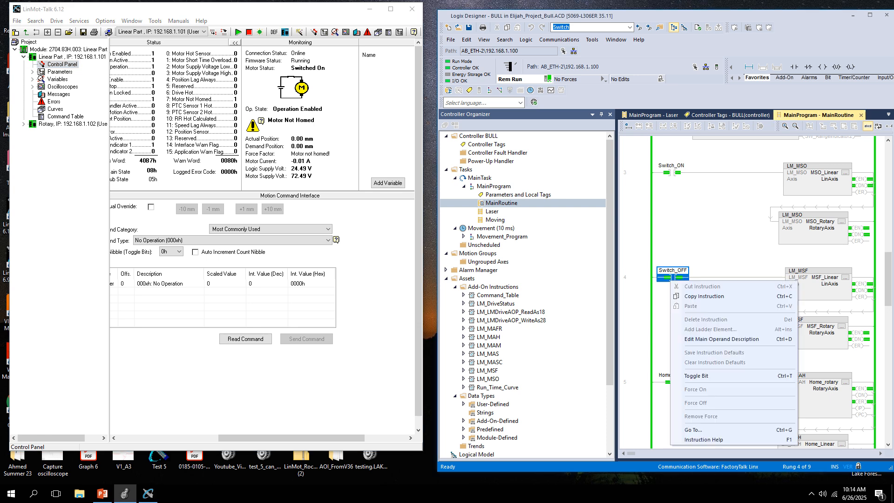
key("Escape")
right_click(669, 278)
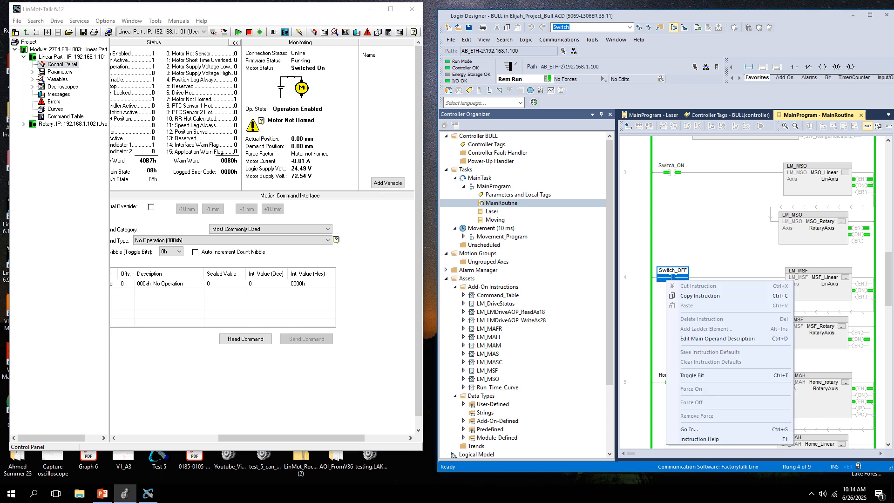
key("Return")
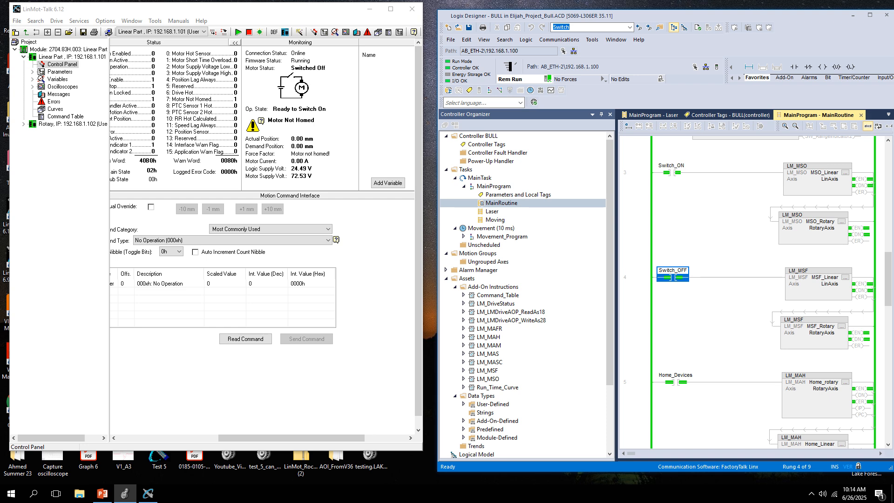
Switch to LinMot-Talk and open the curves of the Linear Part drive
key("alt+Tab")
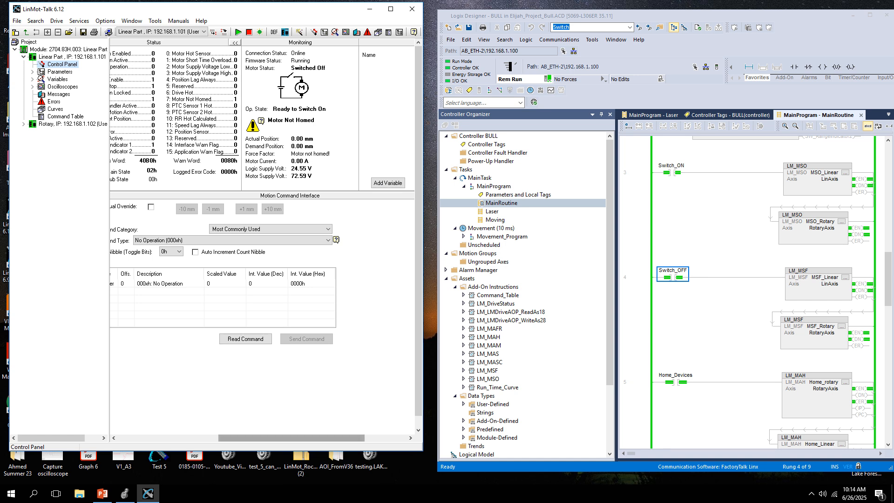
scroll(262, 238, "left", 5)
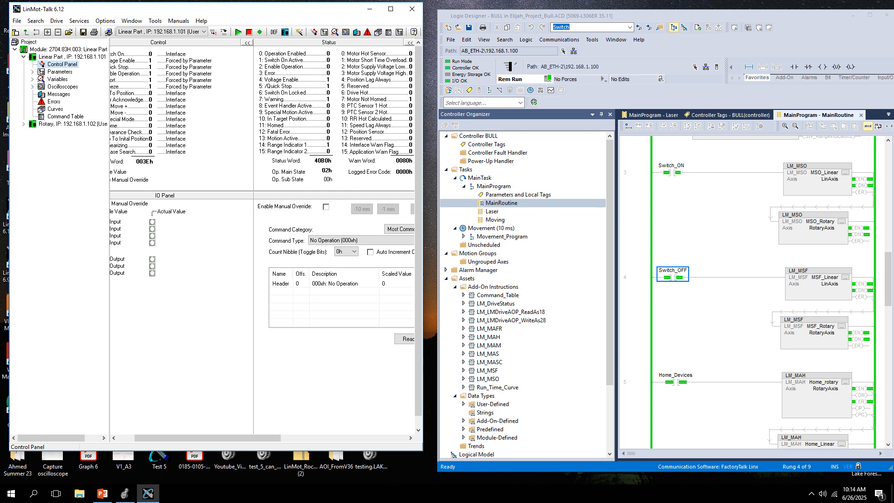
left_click(55, 108)
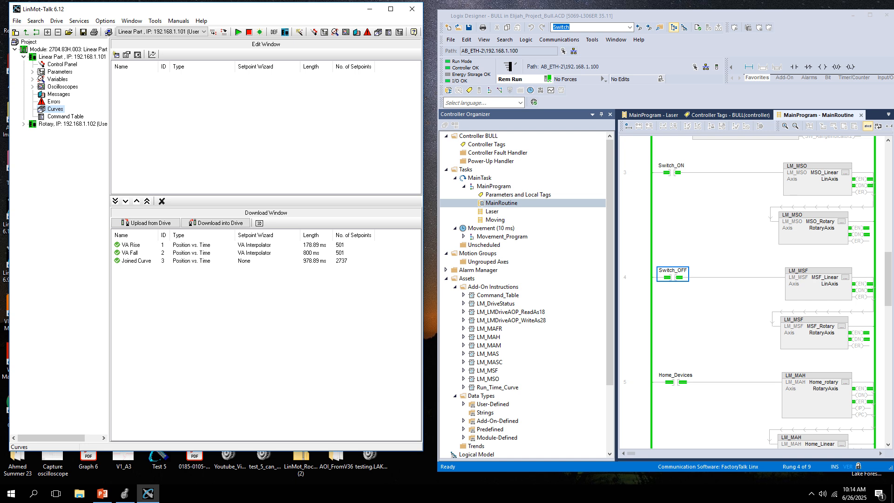
Open the Laser routine in Logix Designer and examine the parameters of its Run_Time_Curve instruction
left_click_drag(513, 15, 504, 10)
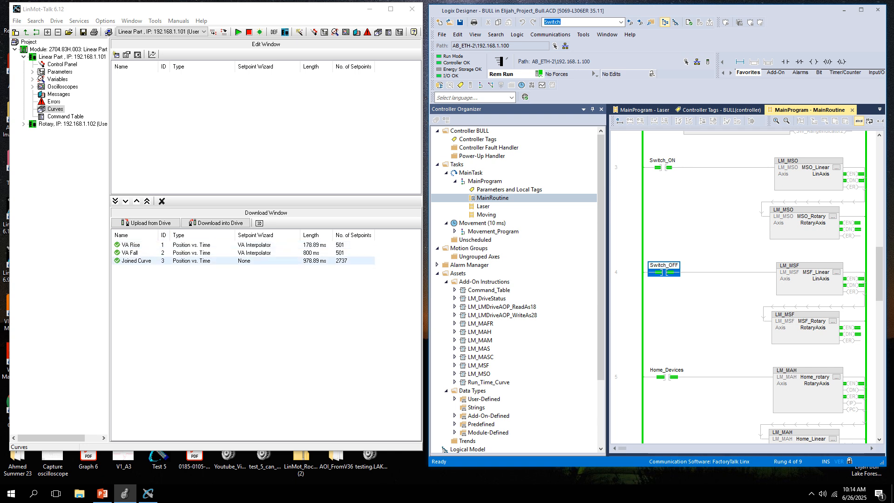
double_click(483, 206)
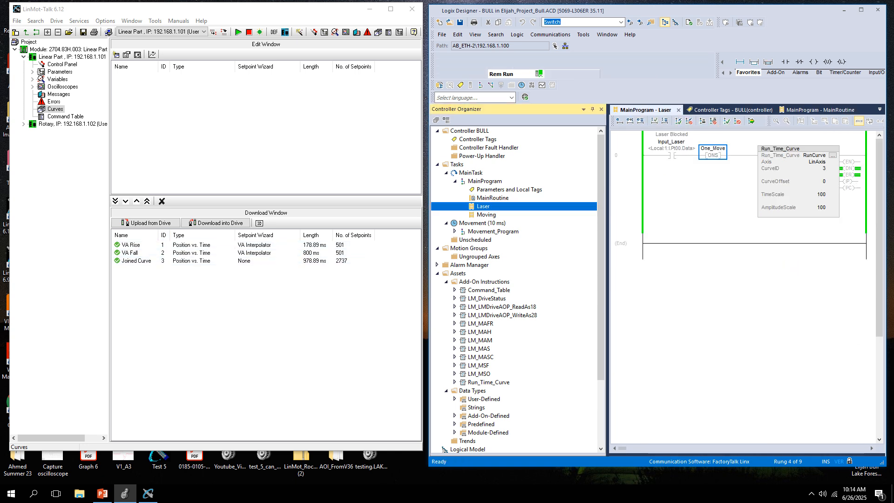
mouse_move(823, 168)
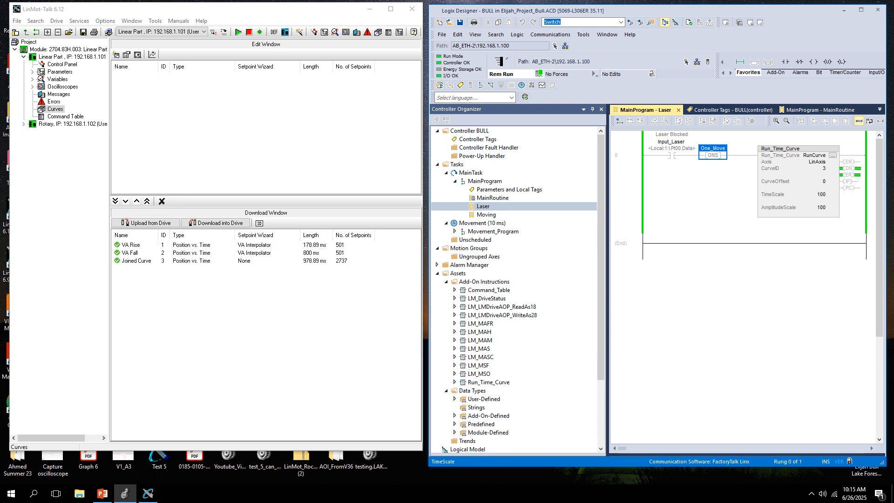
Show the linear drive's monitoring values in LinMot-Talk, then turn Switch_OFF off and cycle Switch_ON off and back on in the MainRoutine
left_click(62, 64)
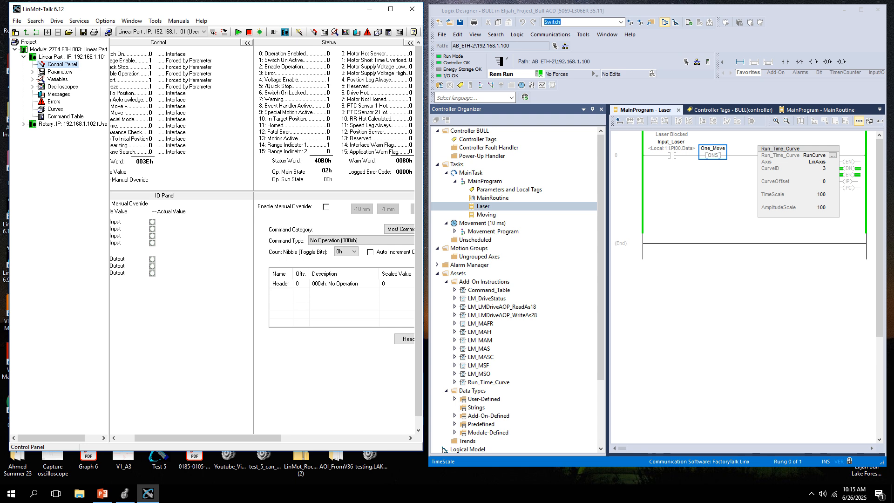
left_click_drag(208, 438, 295, 438)
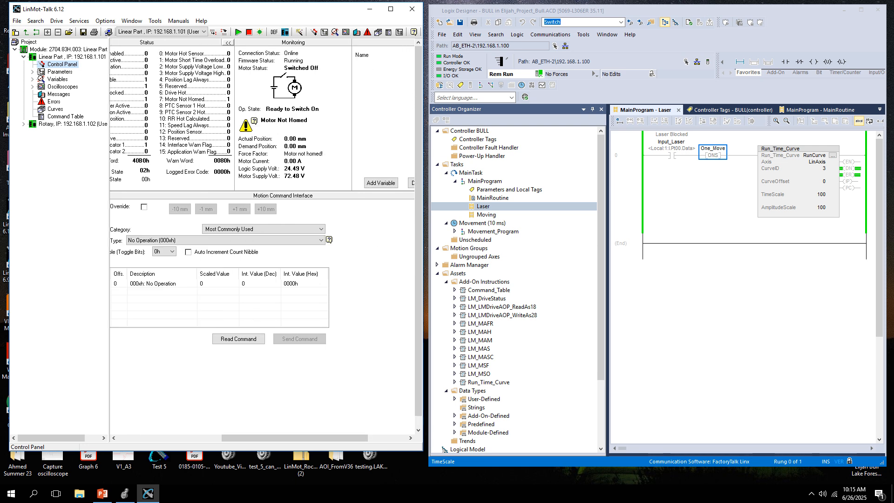
double_click(492, 198)
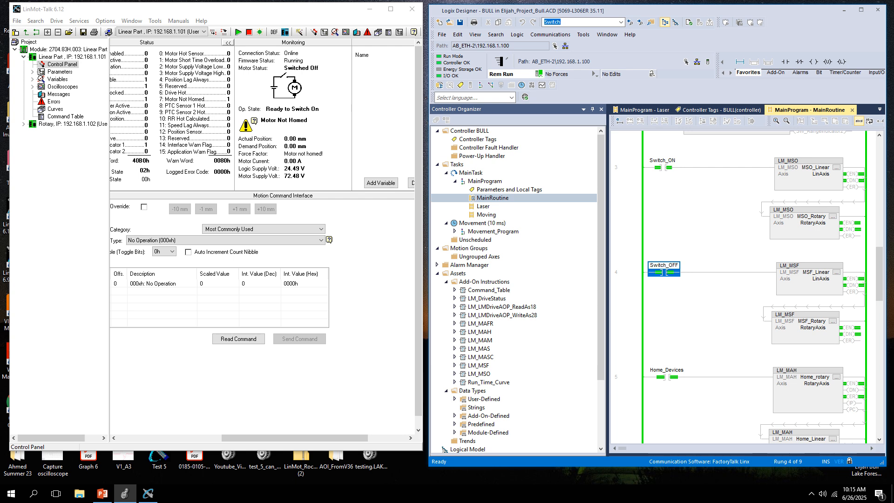
right_click(660, 169)
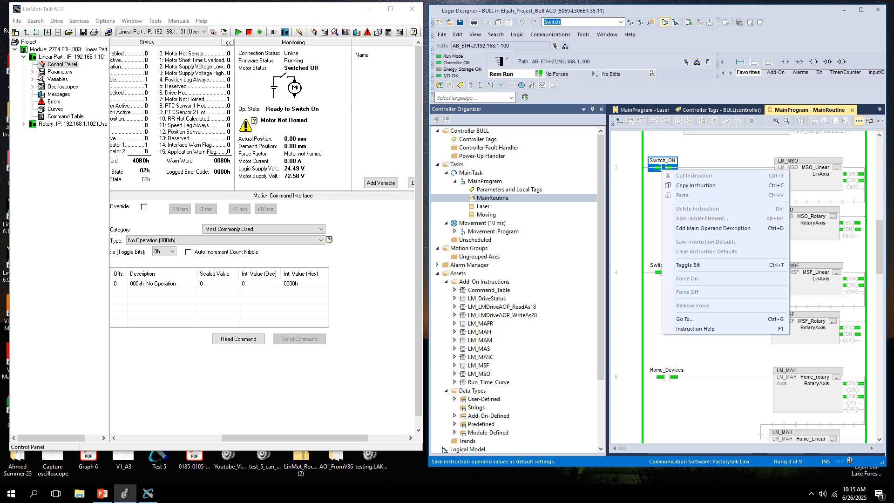
left_click(703, 264)
right_click(664, 273)
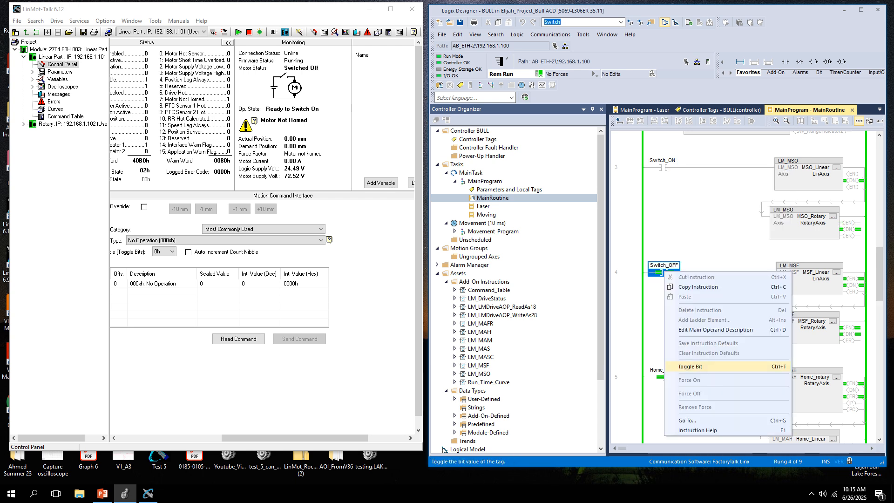
left_click(703, 366)
right_click(661, 167)
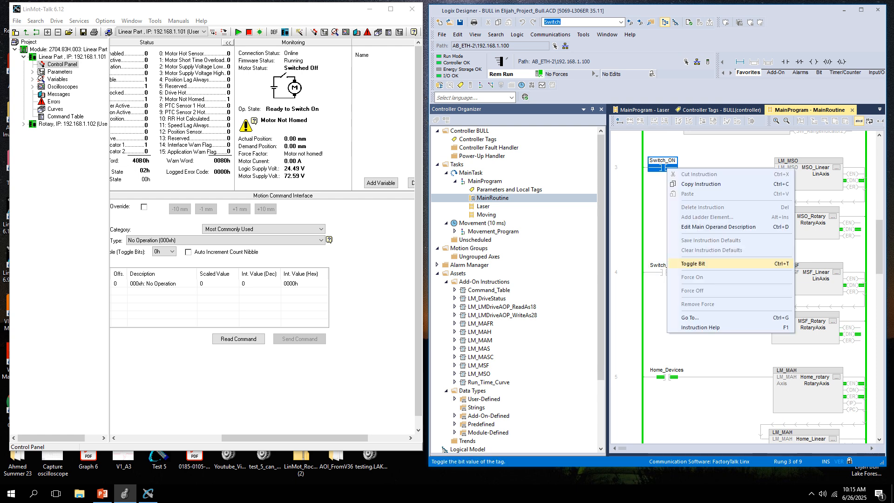
left_click(703, 263)
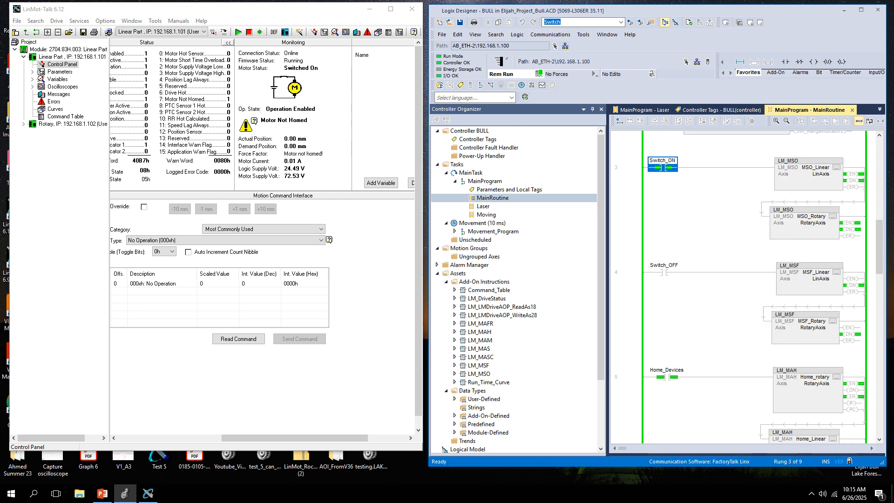
Toggle the Home_Devices bit off and back on in the MainRoutine to home the rotary and linear axes
scroll(745, 286, "down", 4)
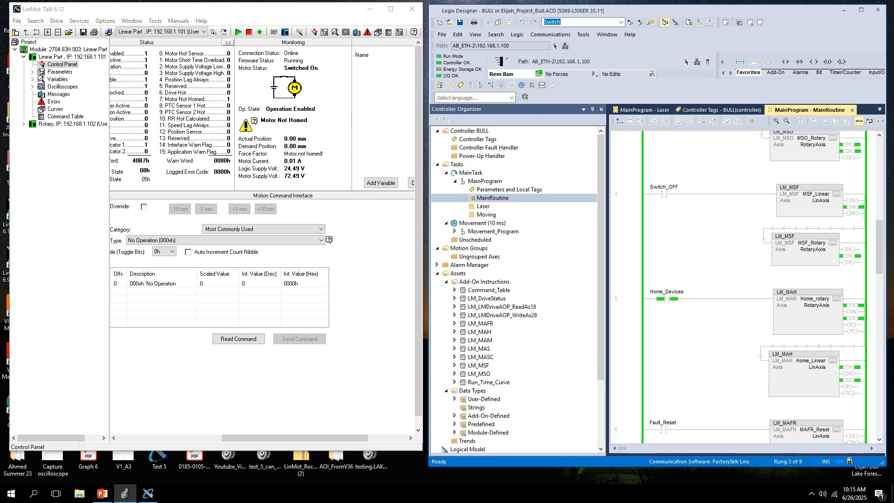
right_click(671, 299)
left_click(698, 395)
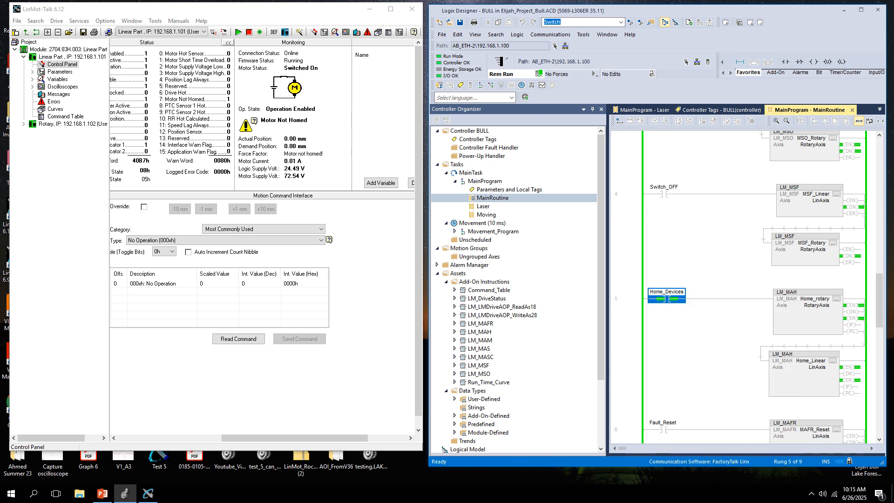
right_click(663, 298)
left_click(690, 392)
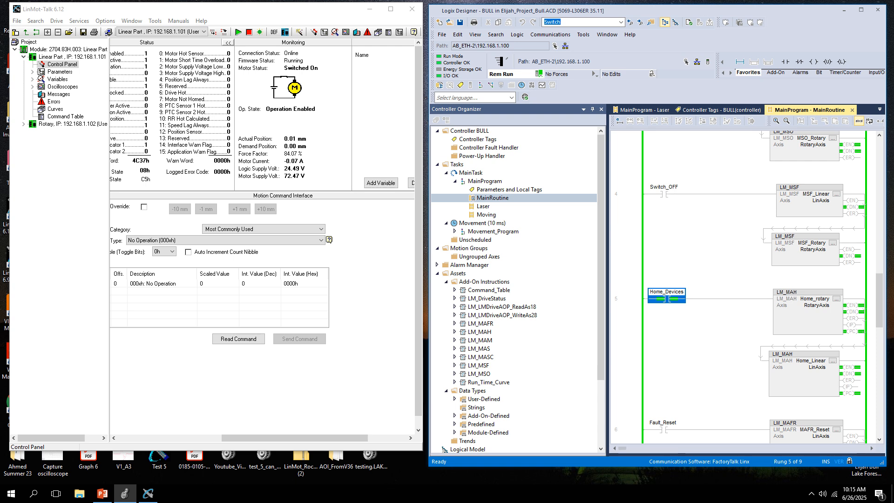
Open the Moving routine and toggle the TimeCurve_On bit on to run the time curve on the linear axis
double_click(483, 206)
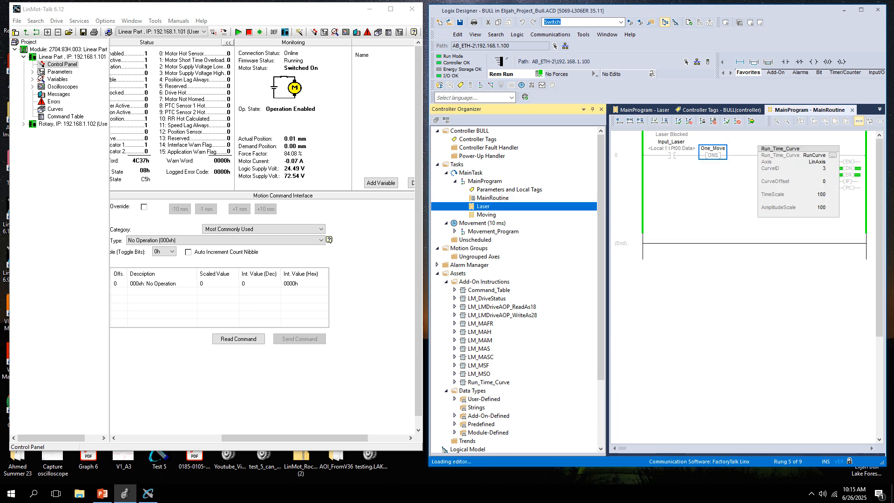
double_click(486, 214)
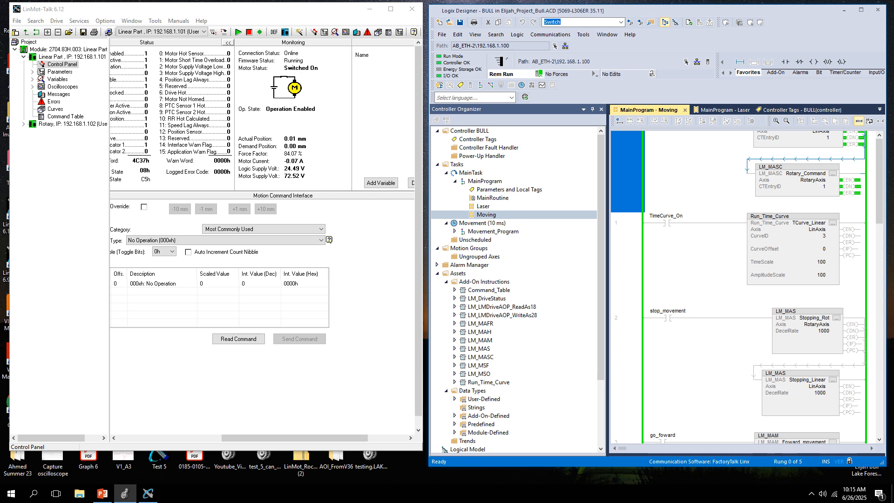
right_click(666, 223)
left_click(688, 318)
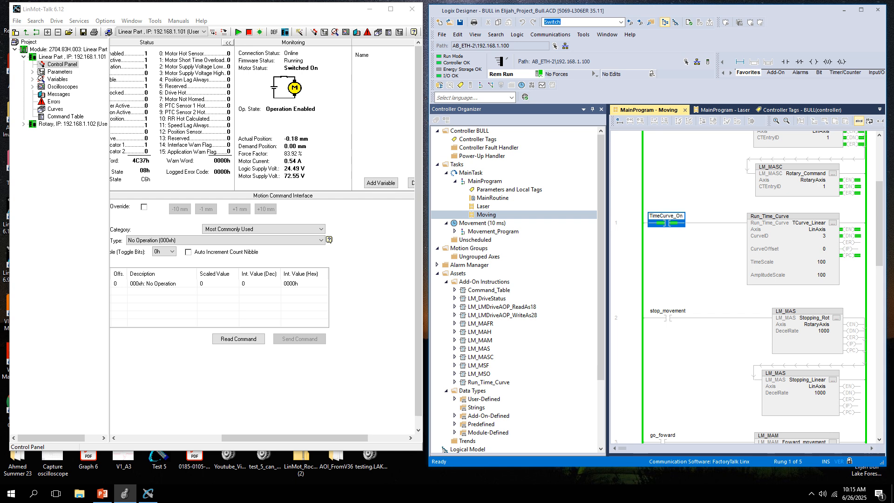
right_click(668, 223)
key("Escape")
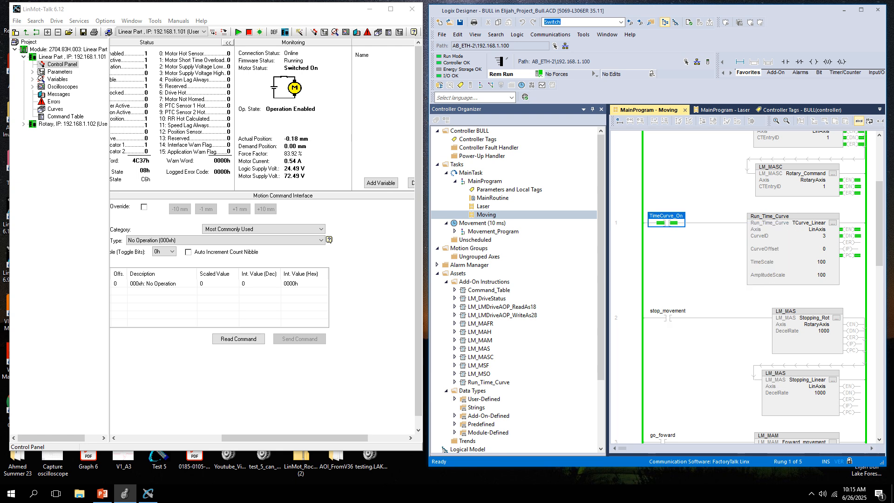
Toggle the stop_movement bit on in the Moving routine to stop the rotary and linear axes
left_click(667, 318)
right_click(667, 318)
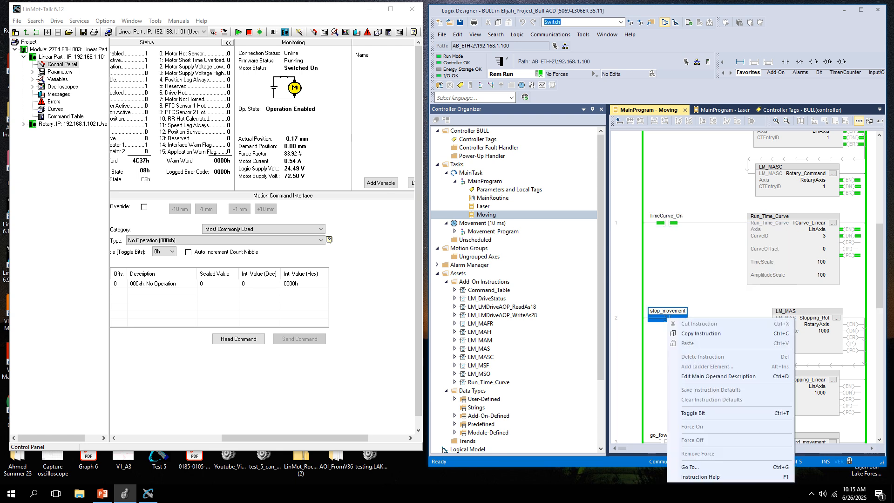
left_click(698, 407)
scroll(754, 279, "up", 1)
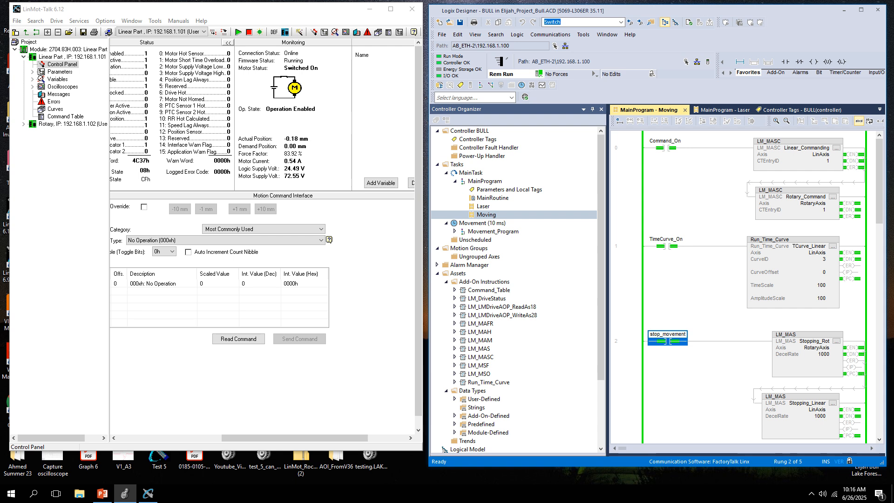
Return to the MainRoutine and toggle the Switch_OFF bit on to switch off both drives
double_click(483, 207)
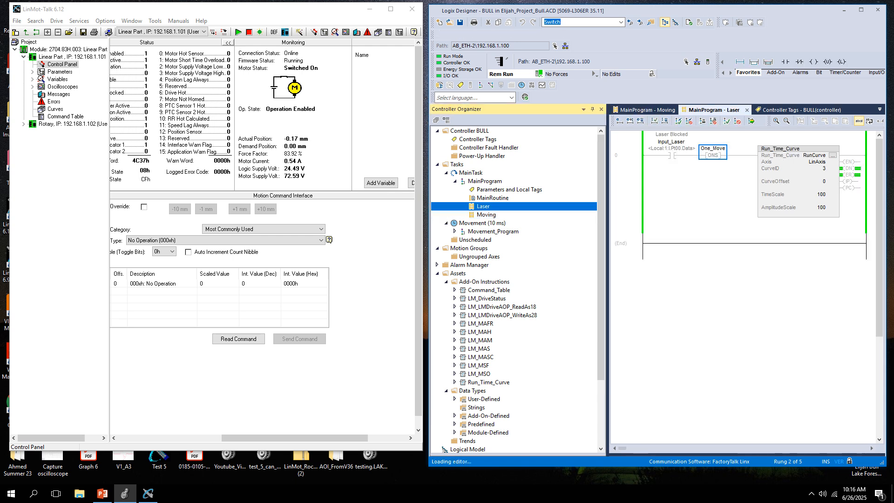
double_click(493, 198)
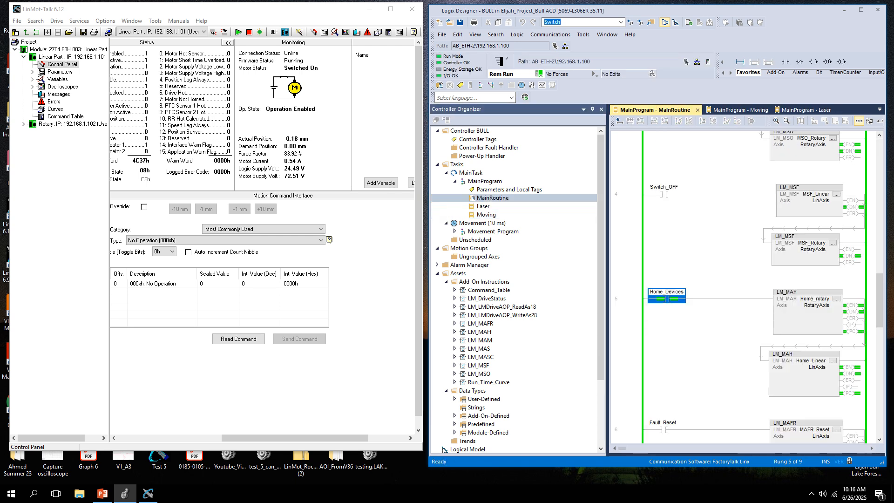
left_click(663, 194)
right_click(663, 194)
left_click(689, 280)
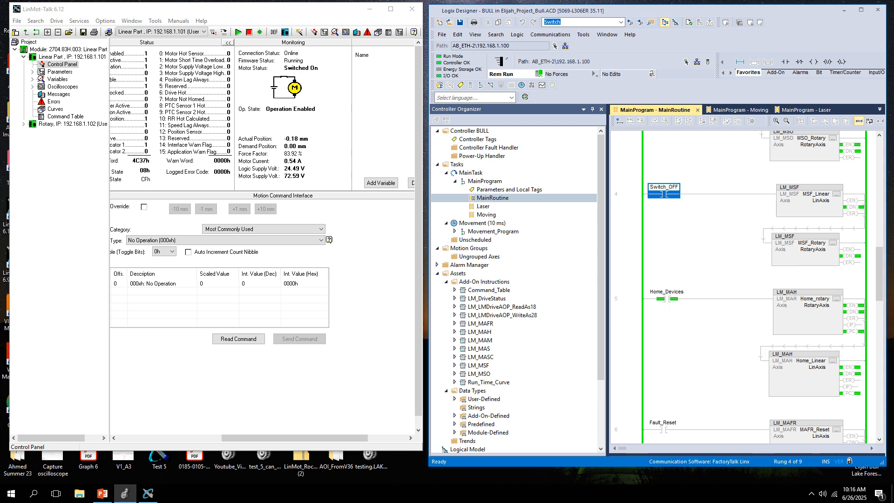
Toggle the Switch_ON bit off and back on in the MainRoutine to switch the drives on again
scroll(754, 287, "up", 3)
right_click(662, 168)
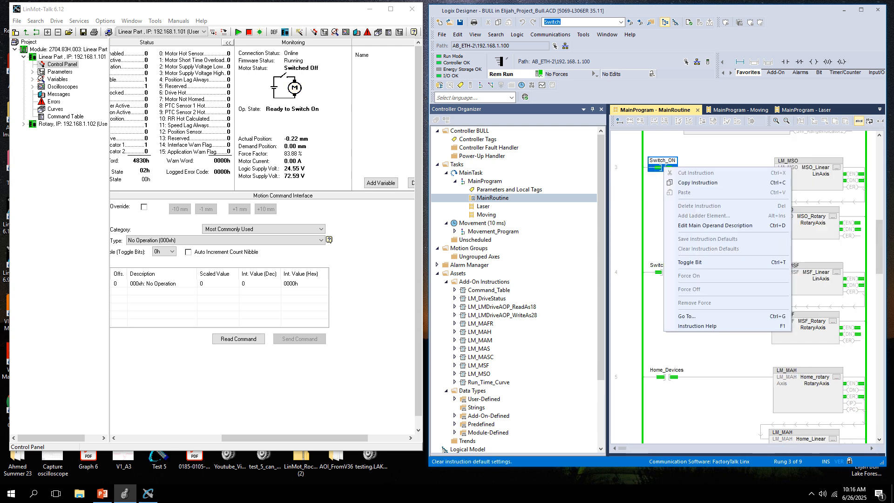
left_click(690, 253)
right_click(661, 168)
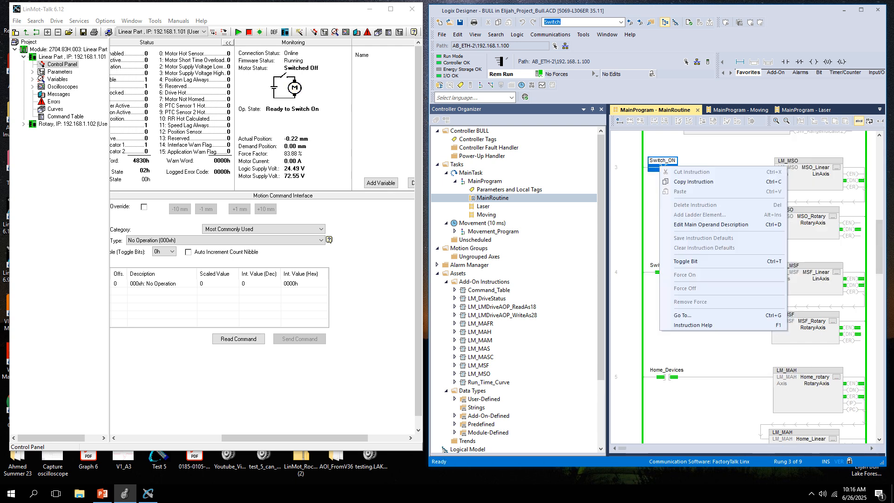
left_click(689, 254)
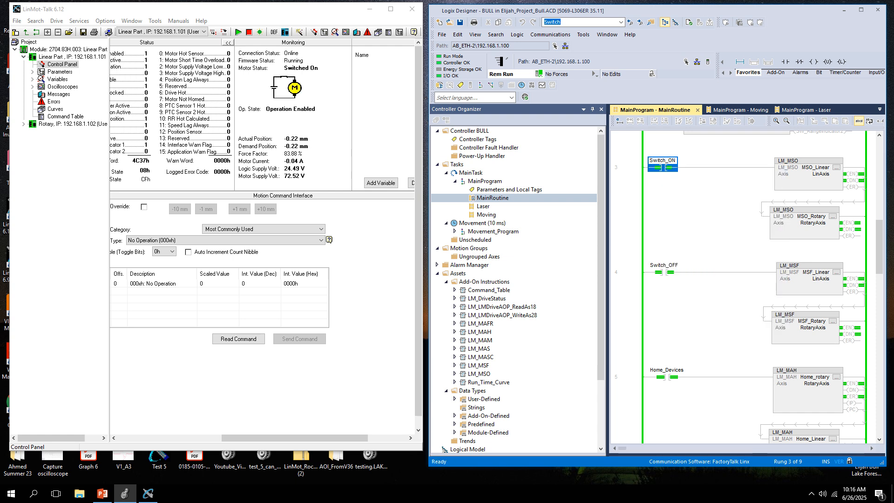
Home both axes again by toggling the MainRoutine's Home_Devices bit off and back on
scroll(754, 287, "down", 7)
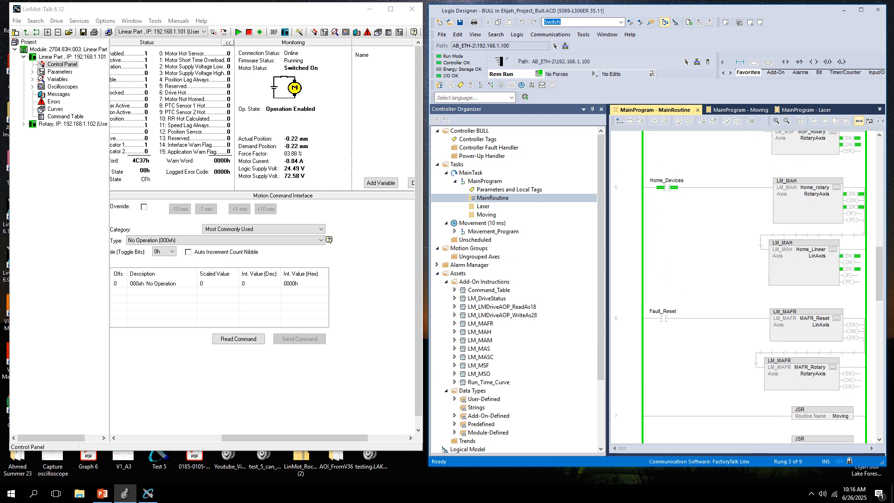
double_click(486, 215)
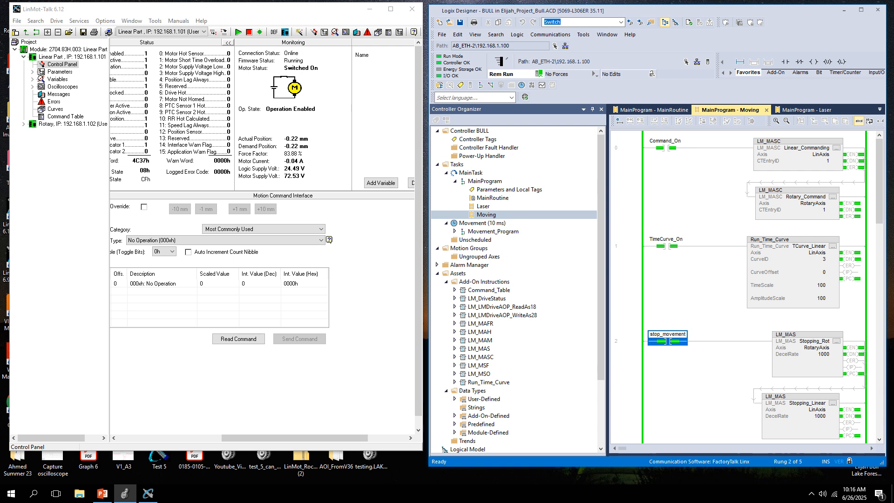
left_click(651, 110)
right_click(669, 194)
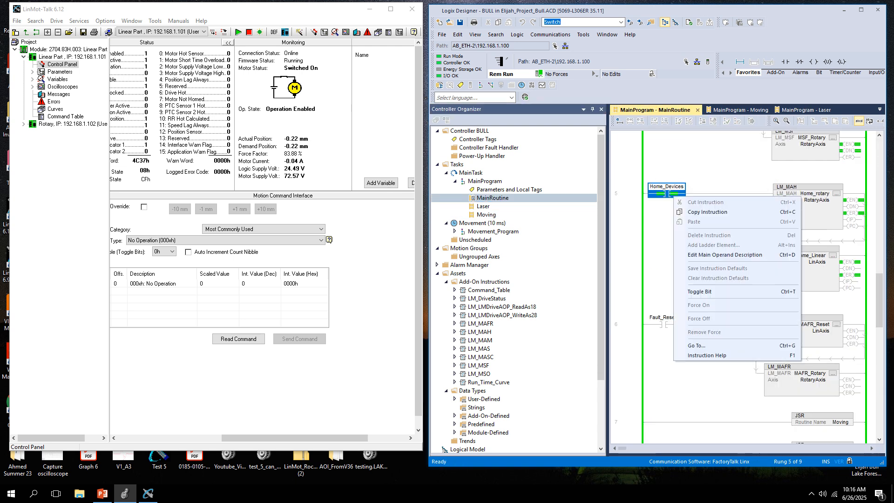
key("Escape")
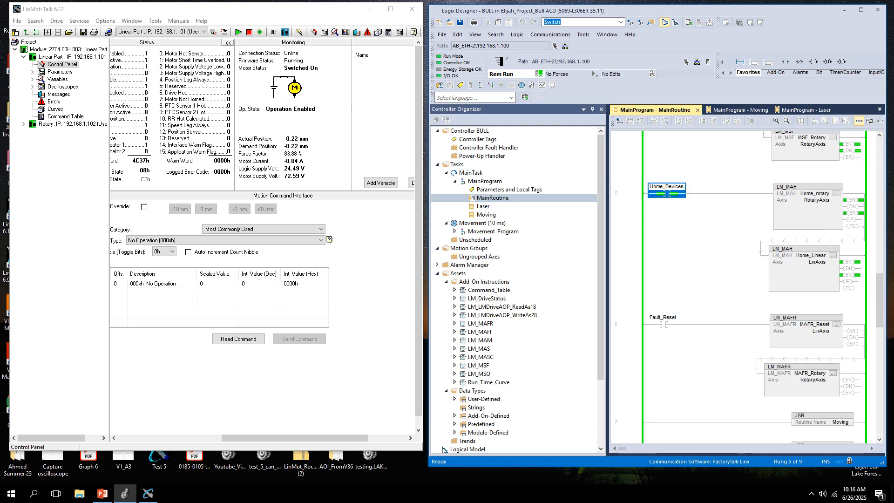
right_click(665, 193)
key("ctrl+t")
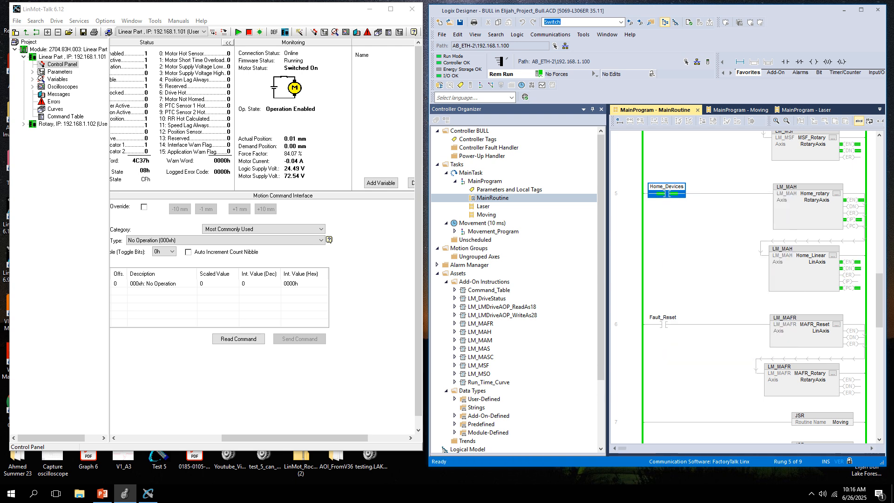
Open the Laser routine and bring the linear drive's full status list into view in LinMot-Talk
double_click(483, 205)
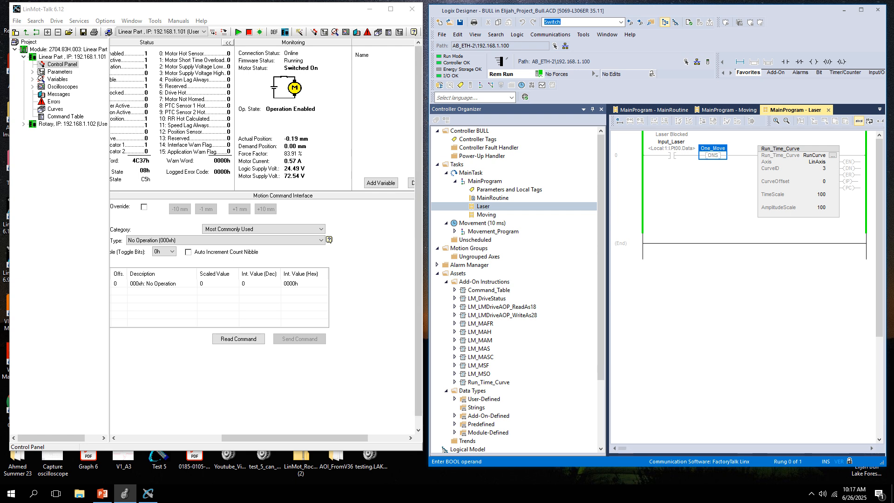
left_click_drag(295, 438, 244, 438)
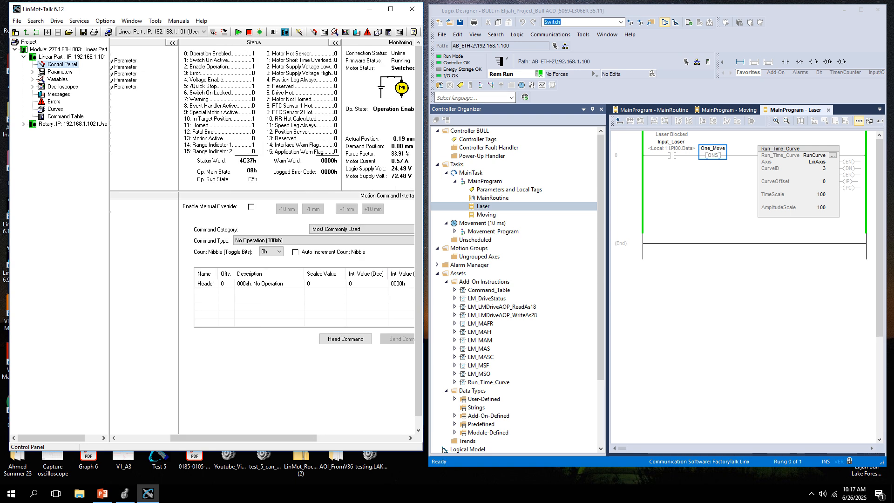
mouse_move(447, 4)
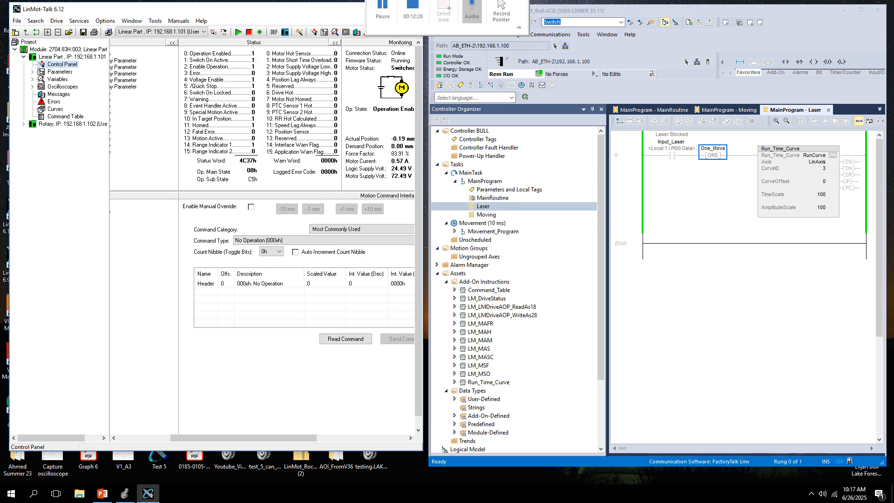